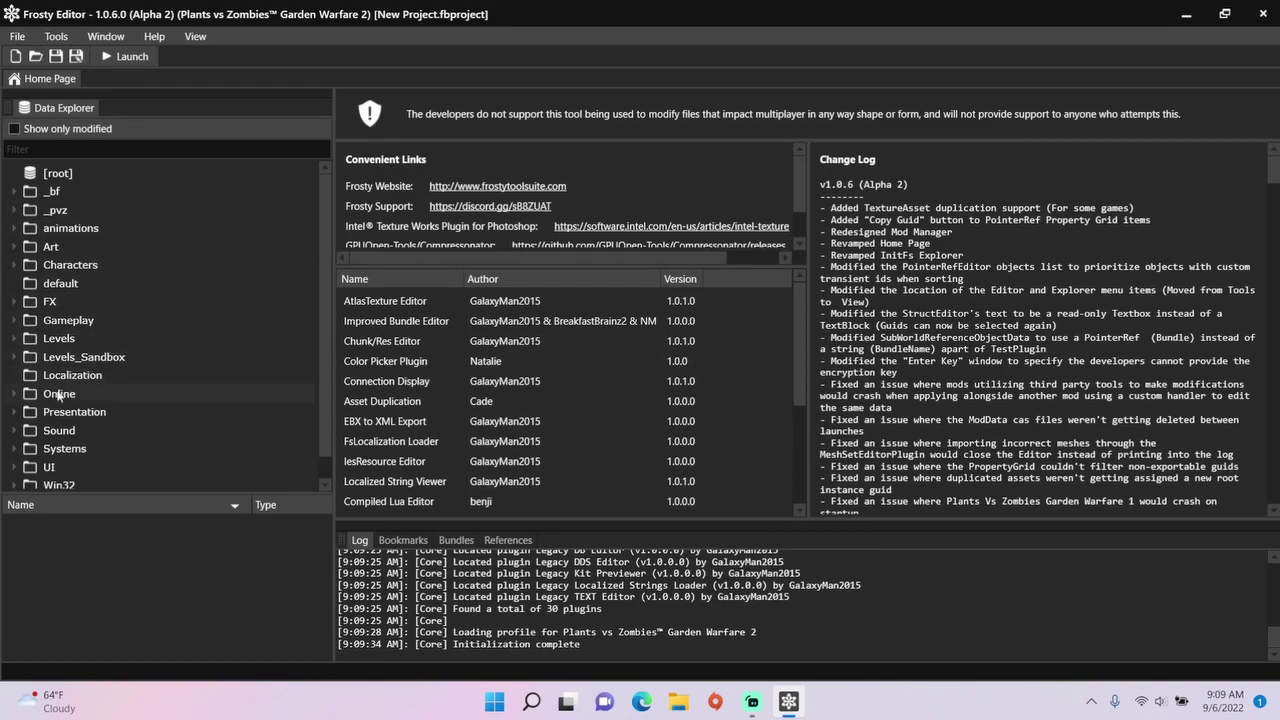
# In Data Explorer, expand UI > Widget > List and select the Pause folder
pyautogui.click(15, 467)
pyautogui.scroll(-5, 95, 400)
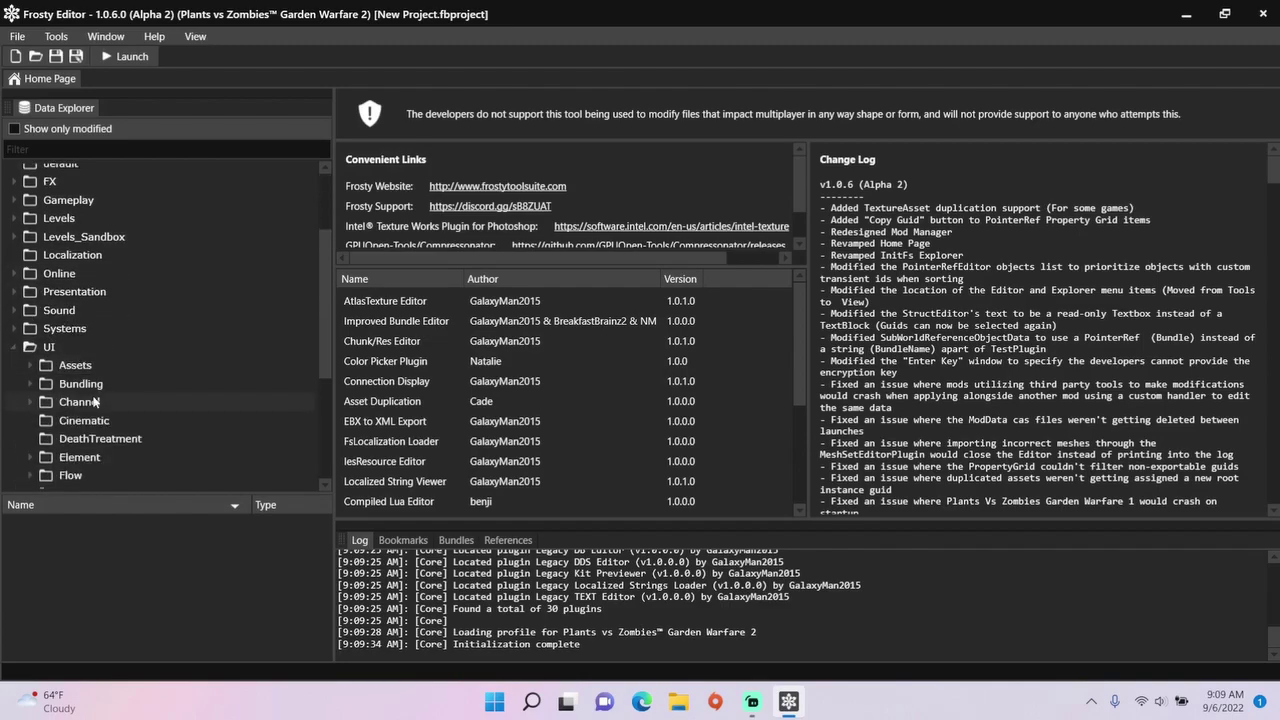
pyautogui.scroll(-2, 95, 400)
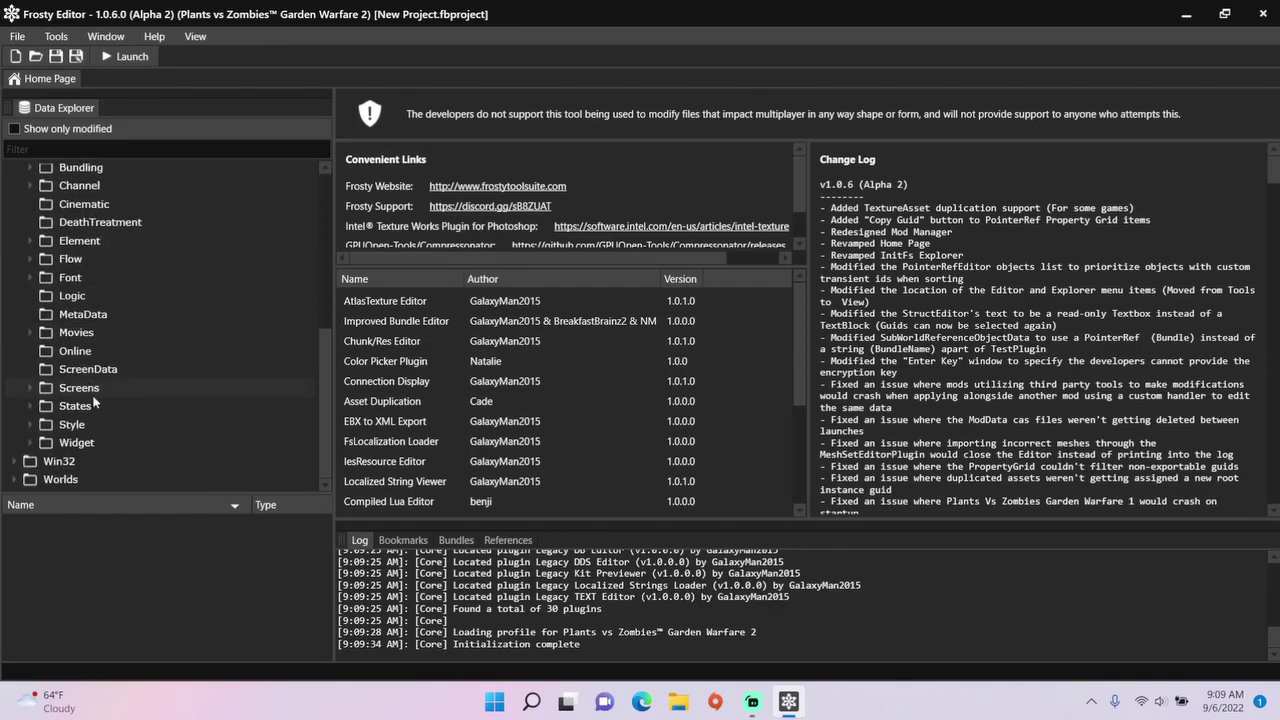
pyautogui.click(31, 443)
pyautogui.scroll(-5, 60, 405)
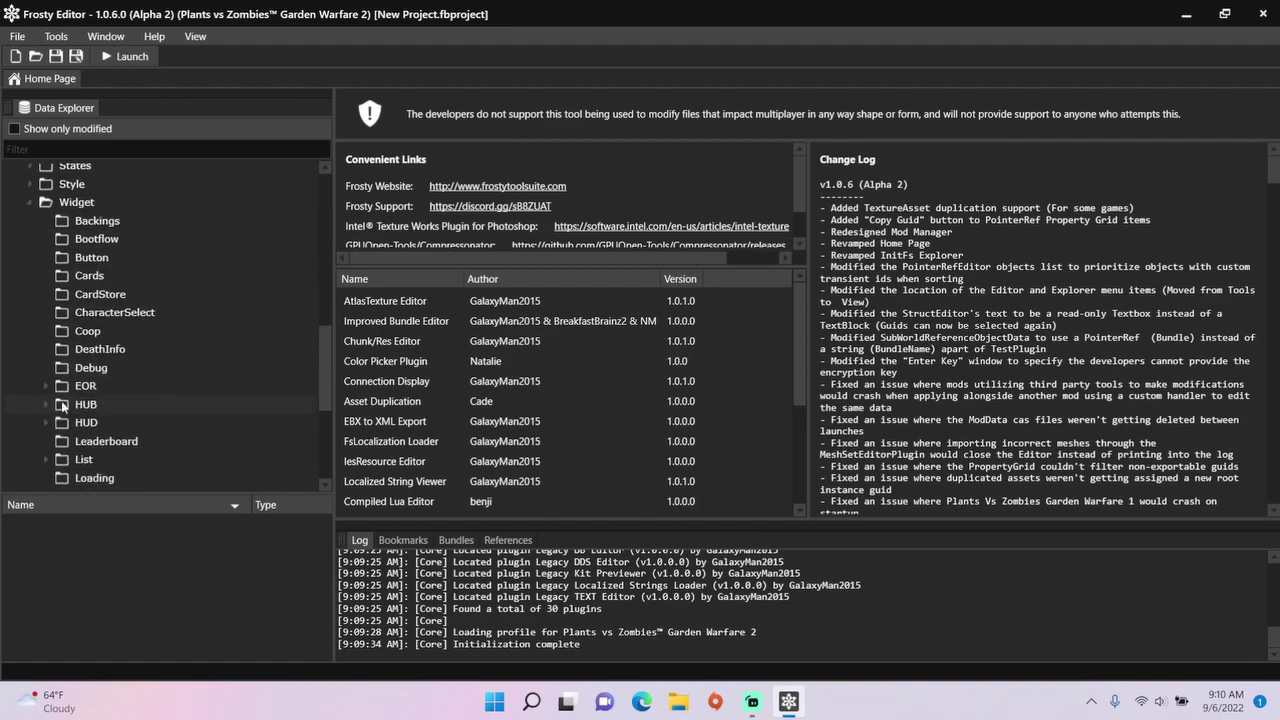
pyautogui.click(45, 380)
pyautogui.scroll(-3, 80, 378)
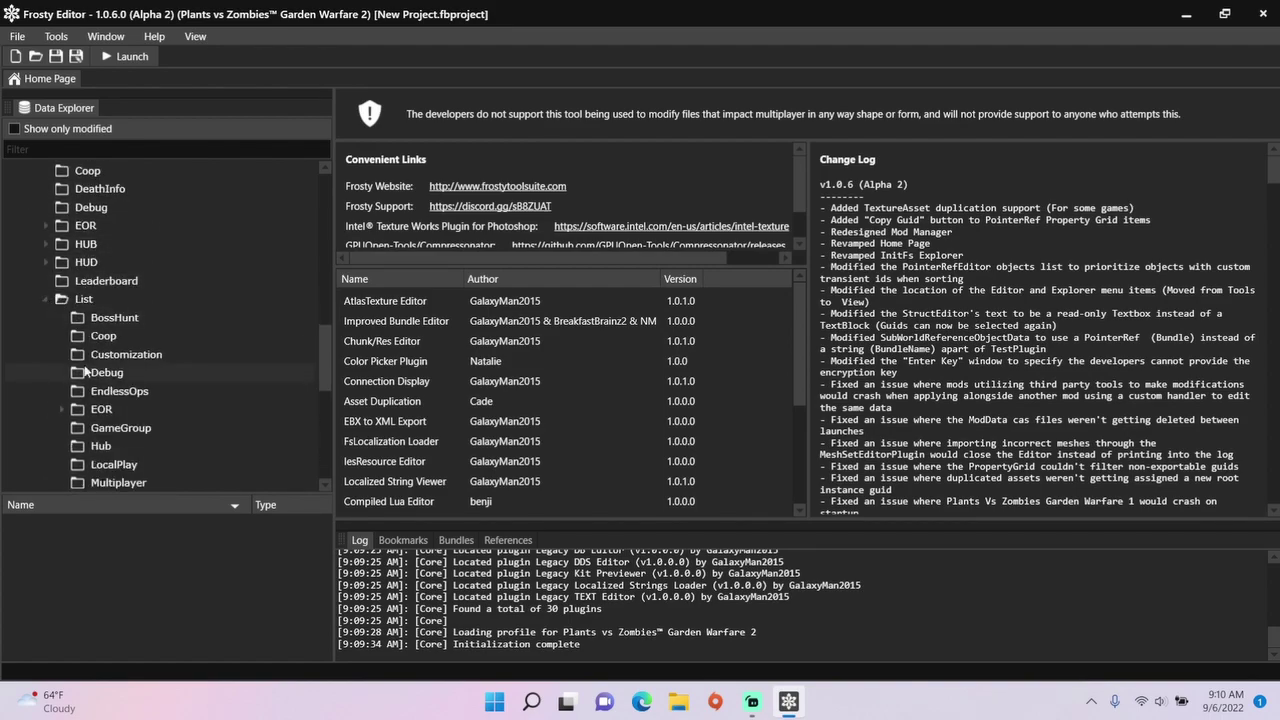
pyautogui.scroll(-1, 85, 364)
pyautogui.click(105, 381)
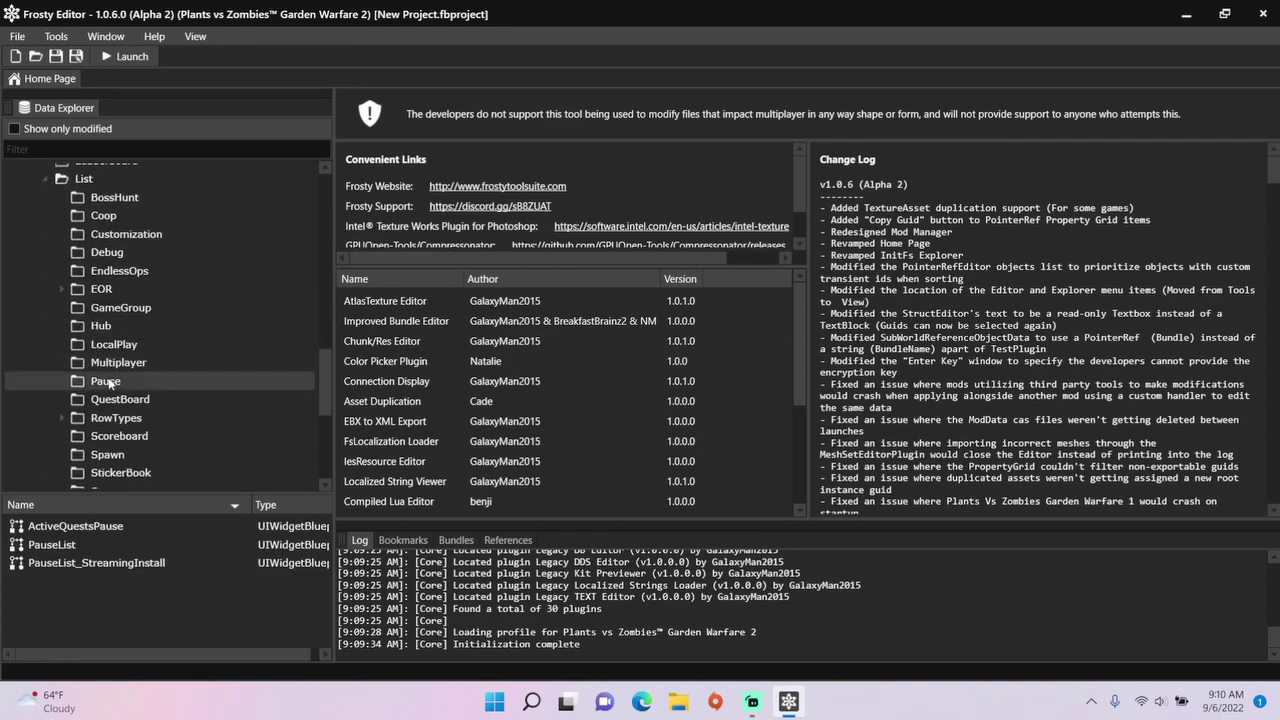
# Open the PauseList widget and insert an empty row after Rows entry [11]
pyautogui.doubleClick(75, 545)
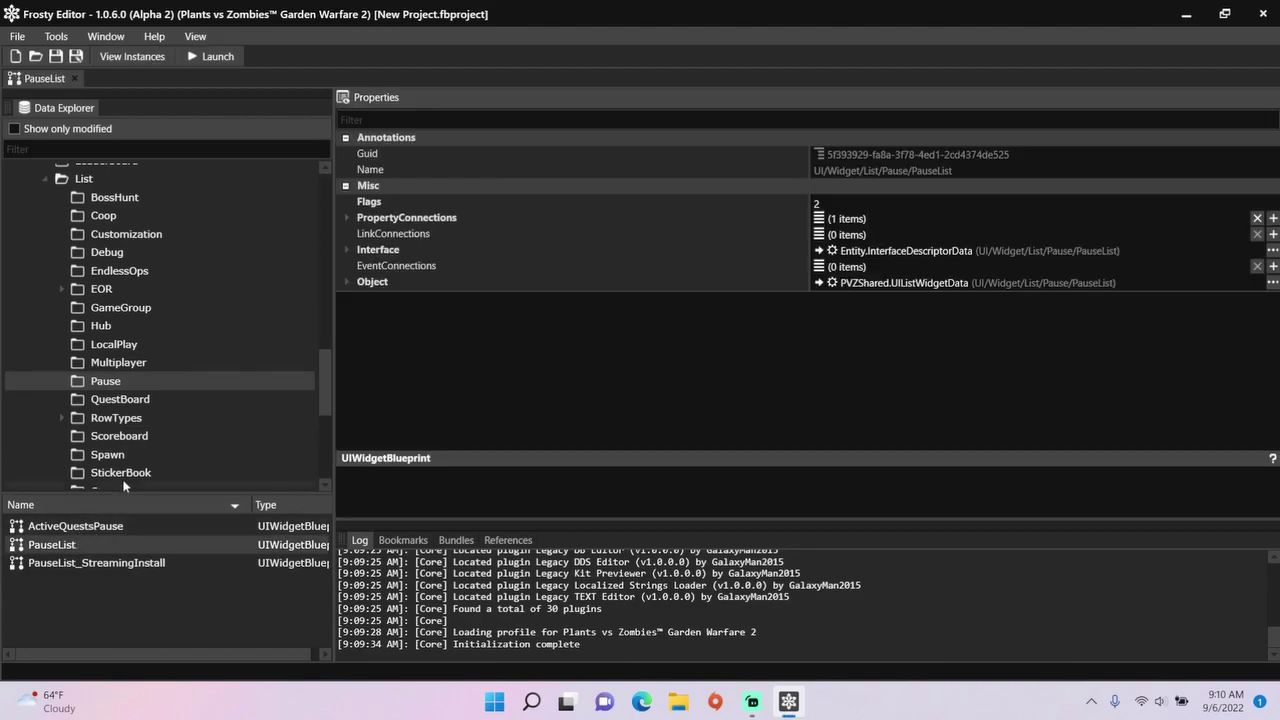
pyautogui.click(346, 282)
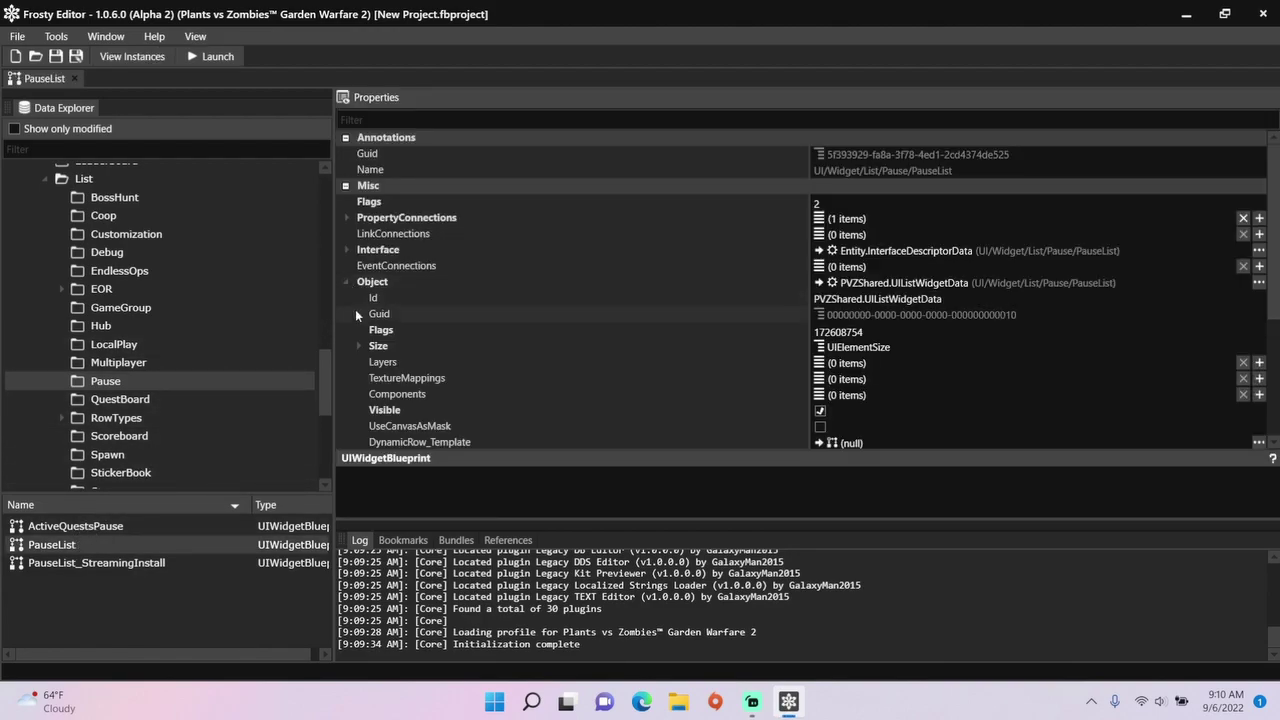
pyautogui.scroll(-3, 358, 312)
pyautogui.click(360, 314)
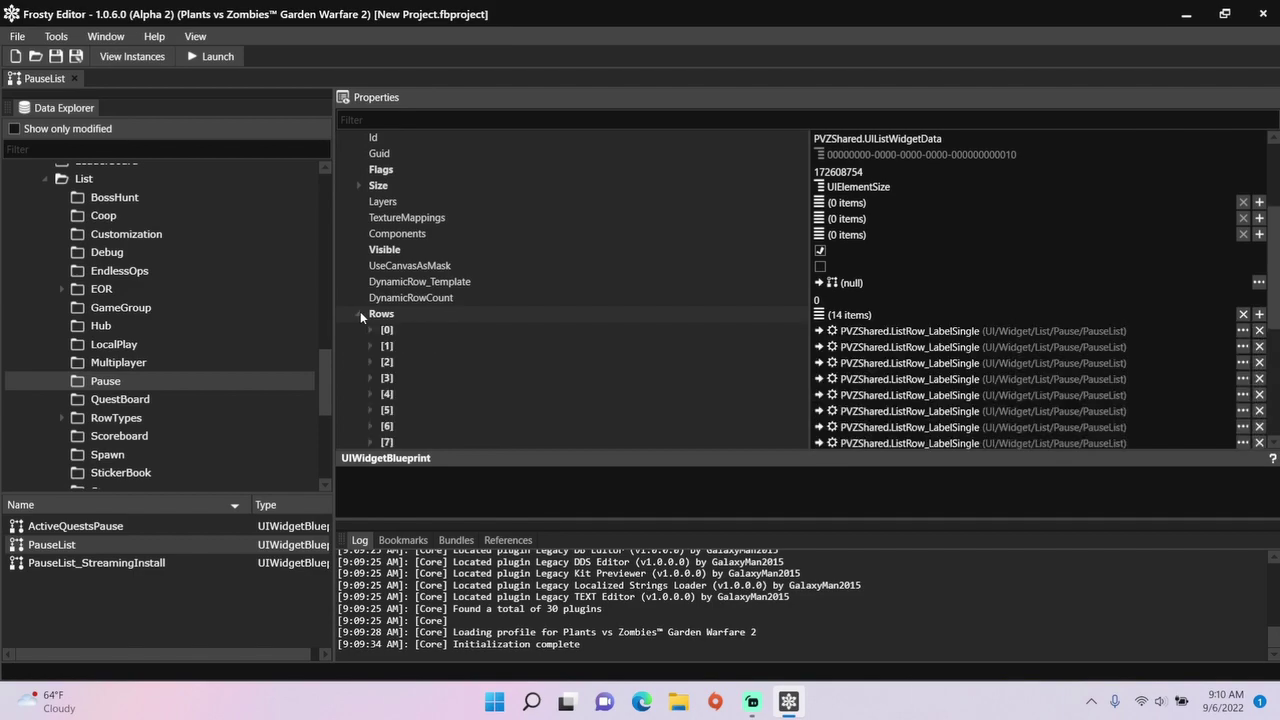
pyautogui.scroll(-3, 395, 304)
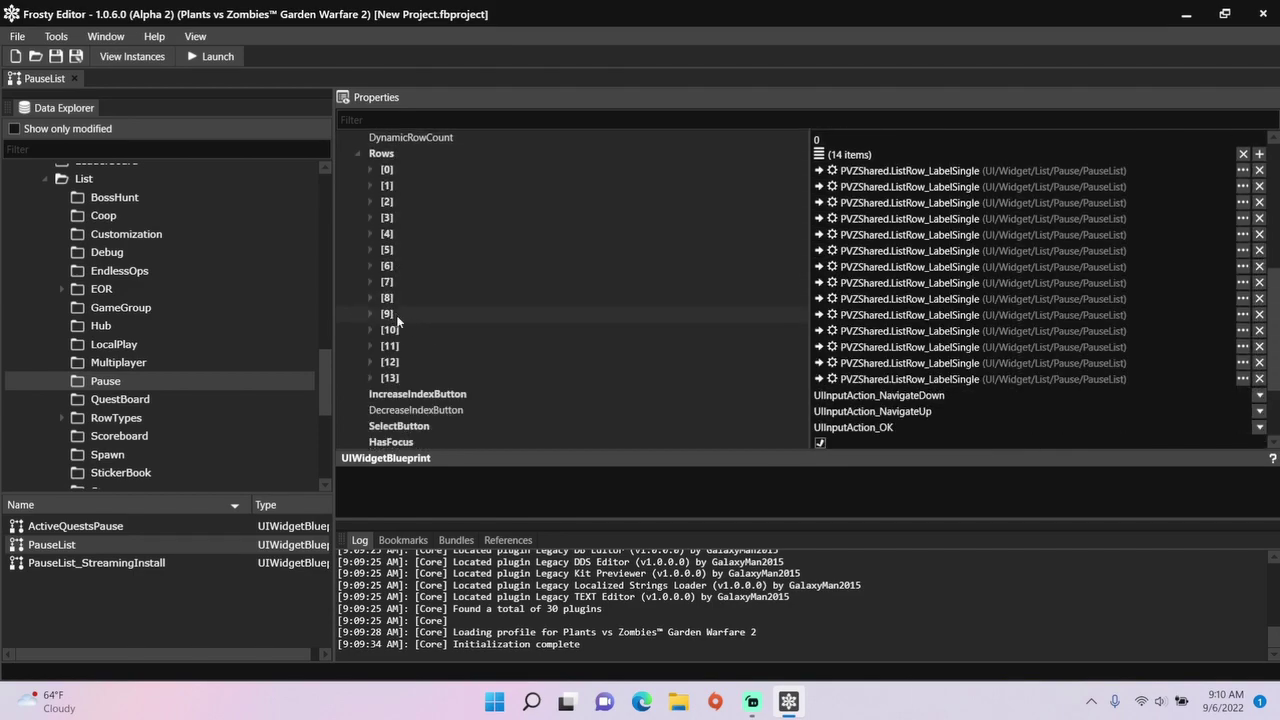
pyautogui.rightClick(407, 346)
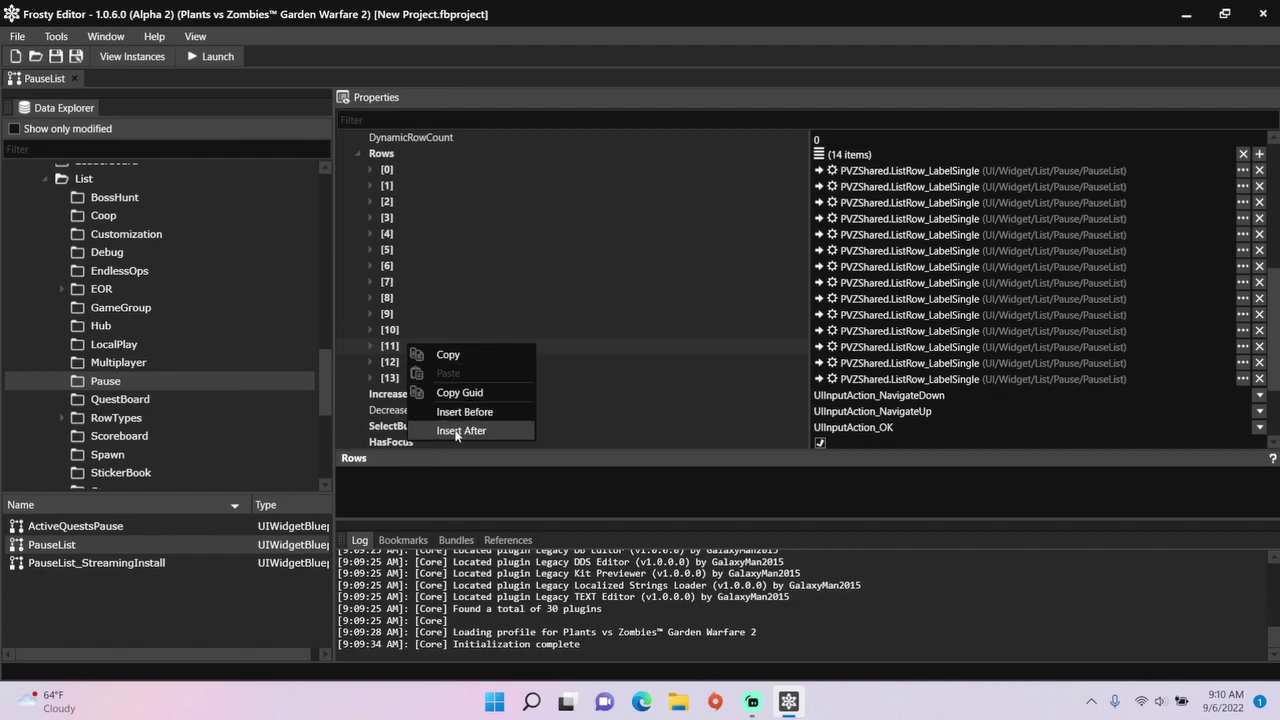
pyautogui.click(457, 431)
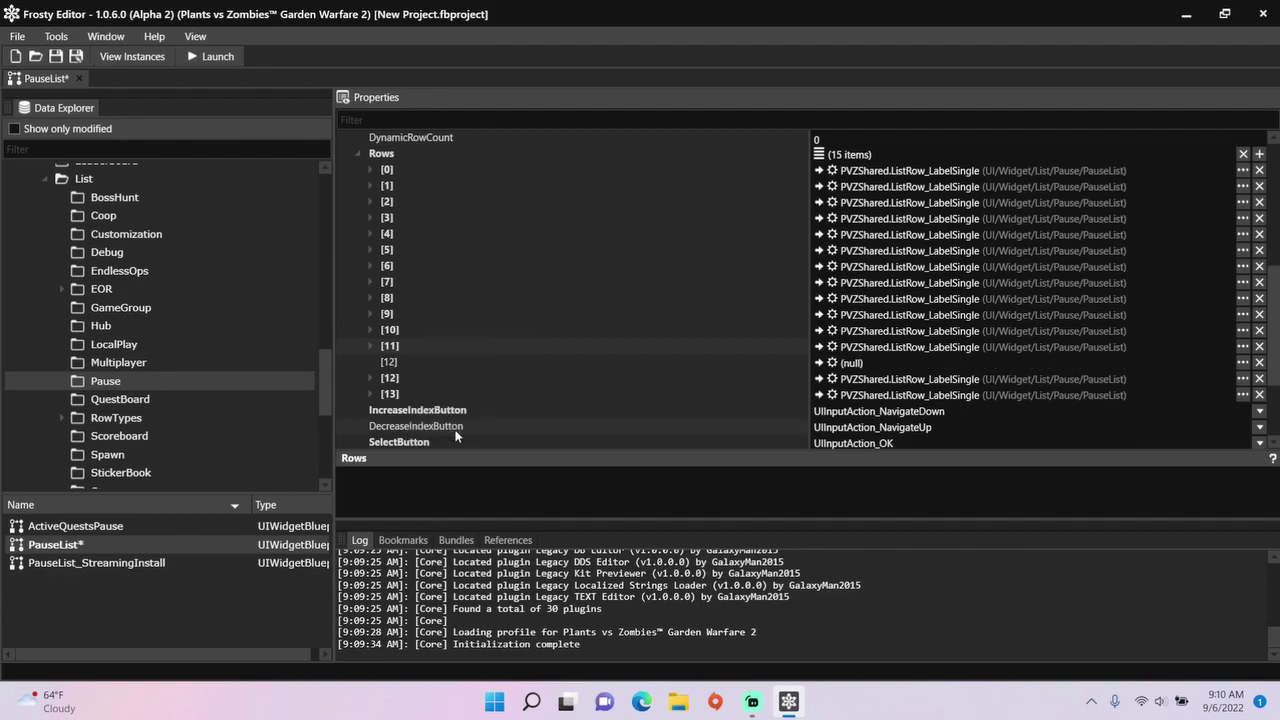
# Copy row [0] and paste it into the new empty row [12]
pyautogui.rightClick(868, 172)
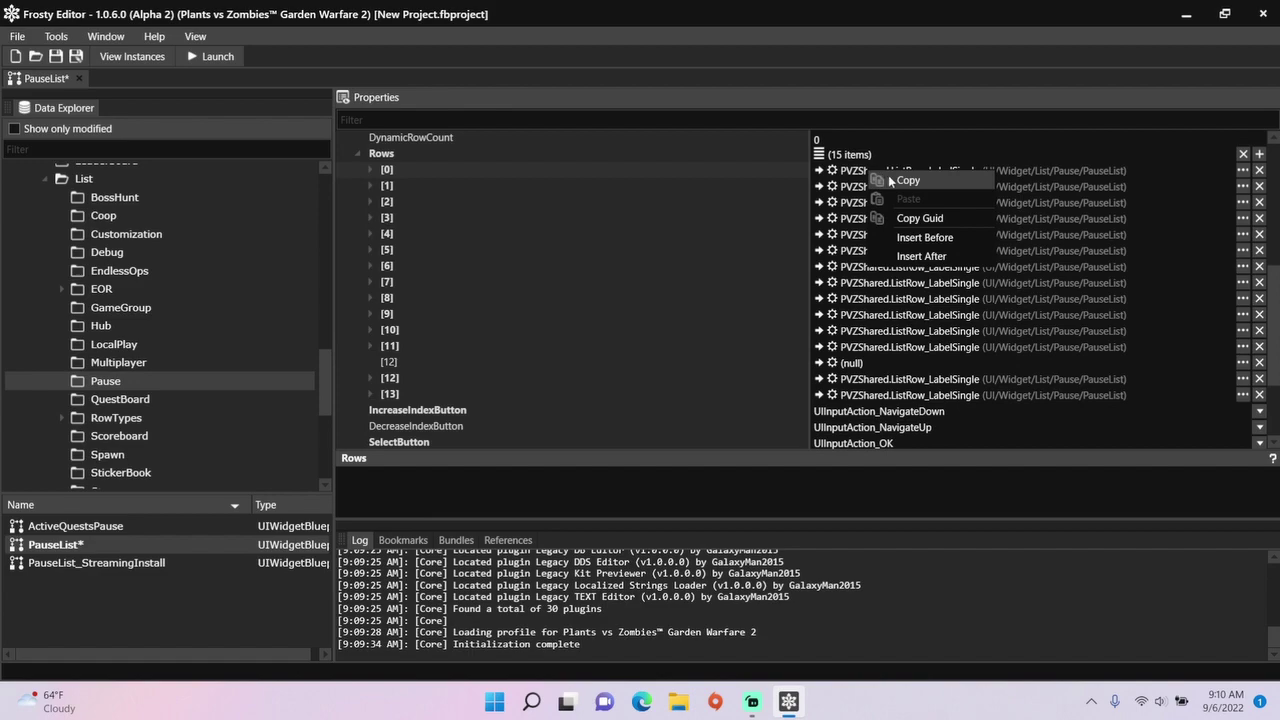
pyautogui.click(888, 177)
pyautogui.rightClick(856, 366)
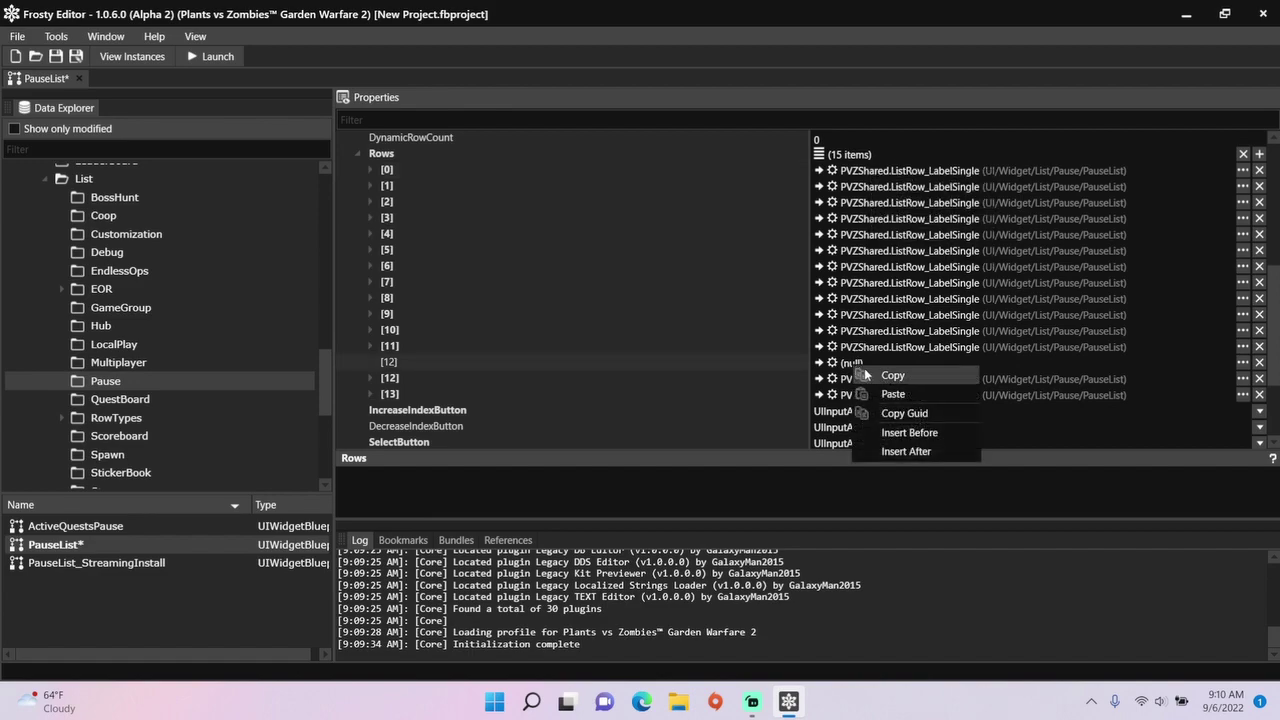
pyautogui.click(886, 396)
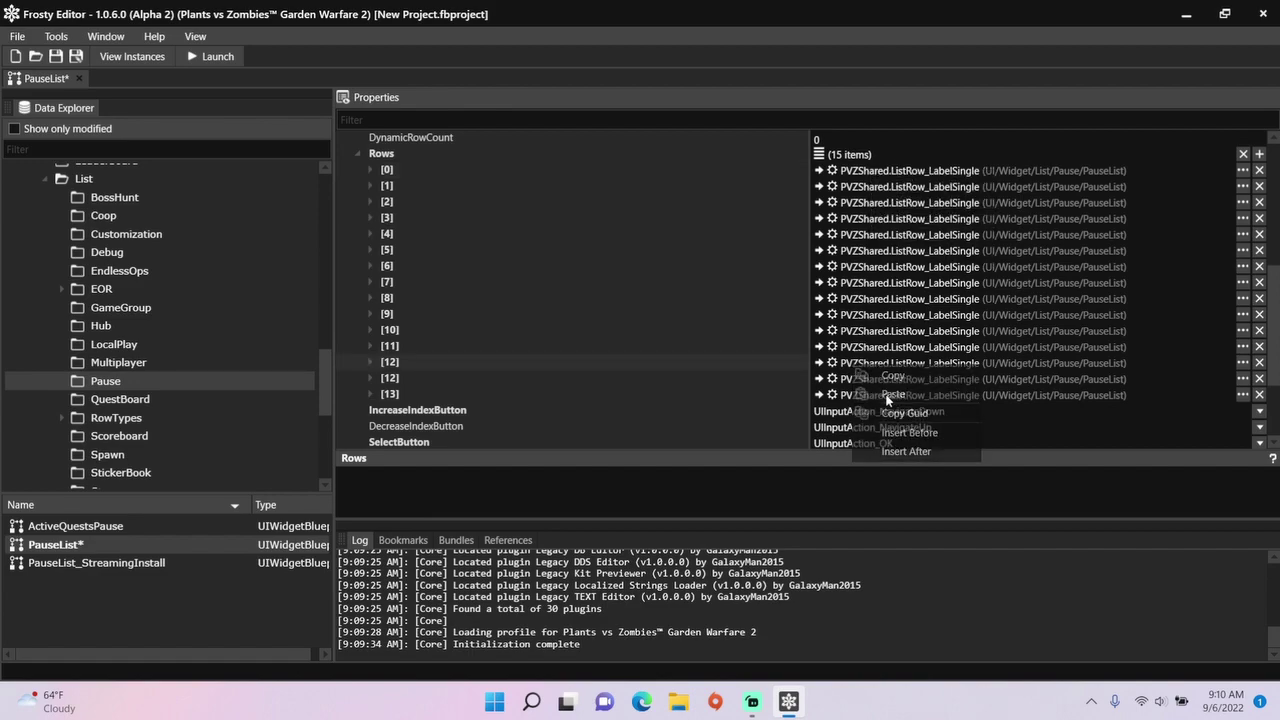
# Expand row [12] and replace its ID_M_PAUSE_RESUME label with 'Immortal'
pyautogui.click(371, 361)
pyautogui.scroll(-3, 410, 352)
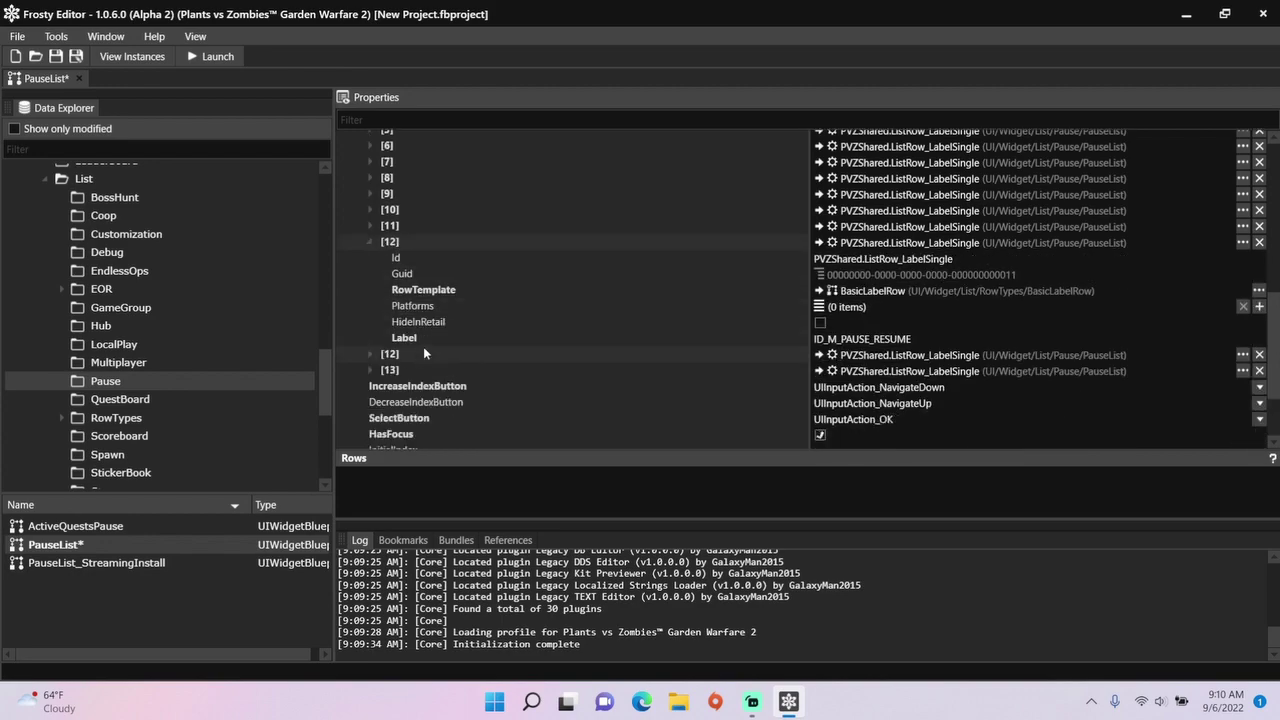
pyautogui.click(944, 338)
pyautogui.press('BackSpace')
pyautogui.press('BackSpace')
pyautogui.press('BackSpace')
pyautogui.press('BackSpace')
pyautogui.press('BackSpace')
pyautogui.press('BackSpace')
pyautogui.press('BackSpace')
pyautogui.press('BackSpace')
pyautogui.press('BackSpace')
pyautogui.press('BackSpace')
pyautogui.press('BackSpace')
pyautogui.press('BackSpace')
pyautogui.press('BackSpace')
pyautogui.press('BackSpace')
pyautogui.press('BackSpace')
pyautogui.press('BackSpace')
pyautogui.write('Imm')
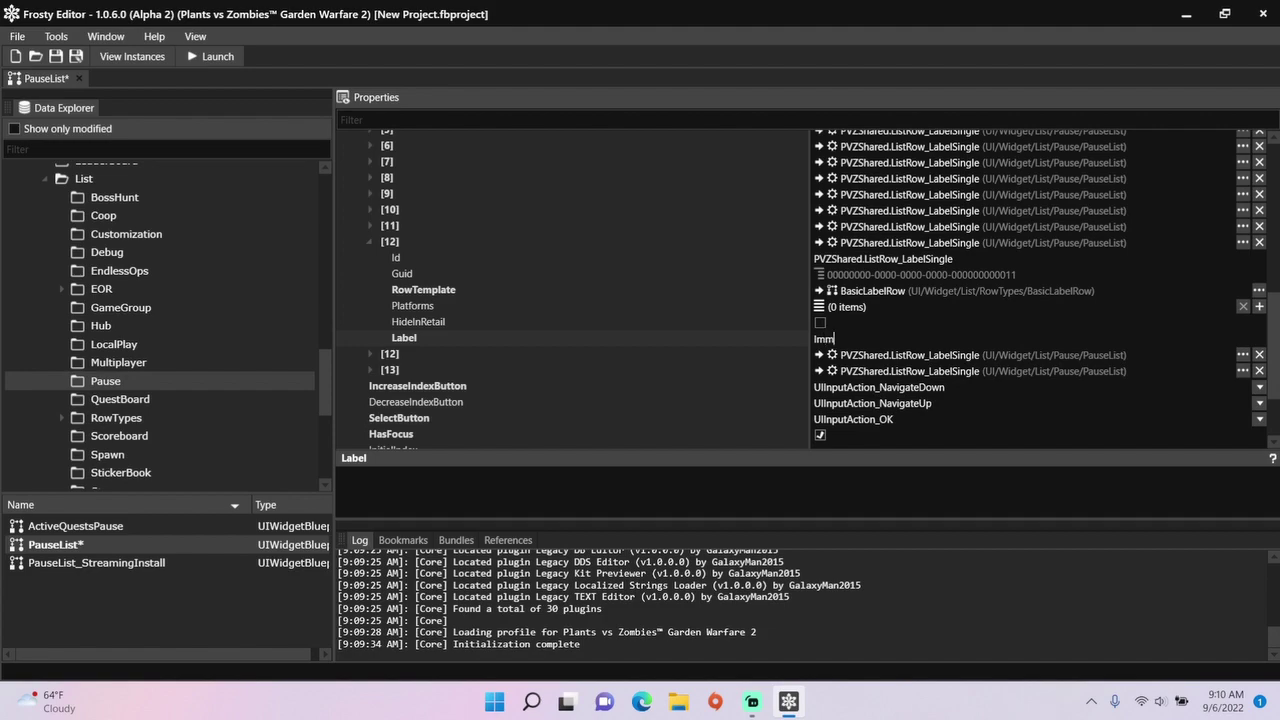
pyautogui.write('ortal')
# Expand UI > Screens > Pause and open its PauseList blueprint
pyautogui.moveTo(327, 368); pyautogui.dragTo(323, 287)
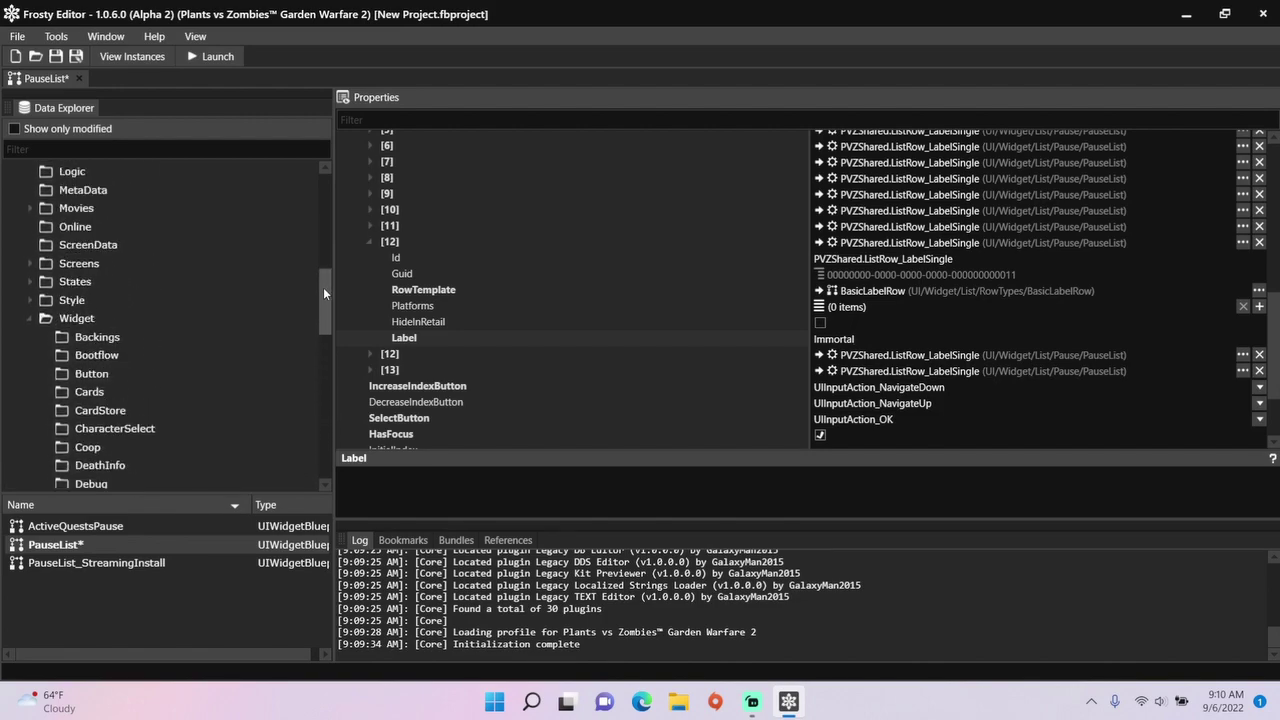
pyautogui.click(30, 263)
pyautogui.scroll(-3, 118, 317)
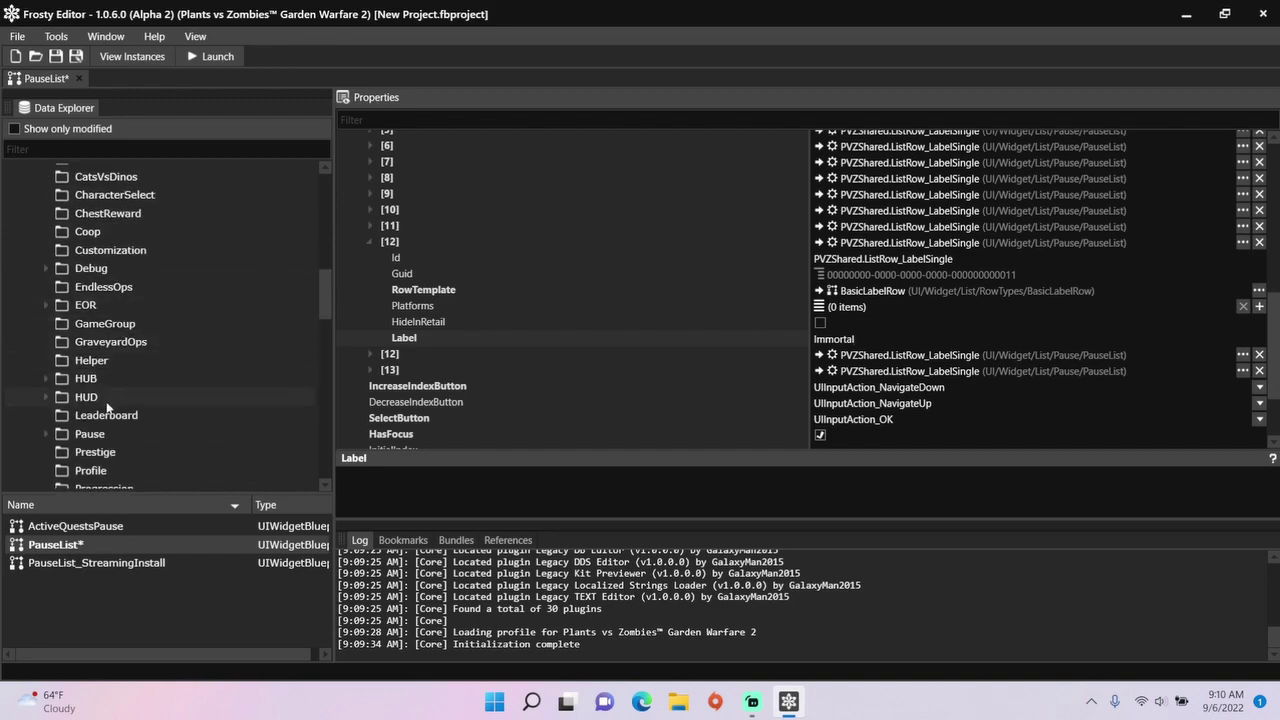
pyautogui.click(107, 436)
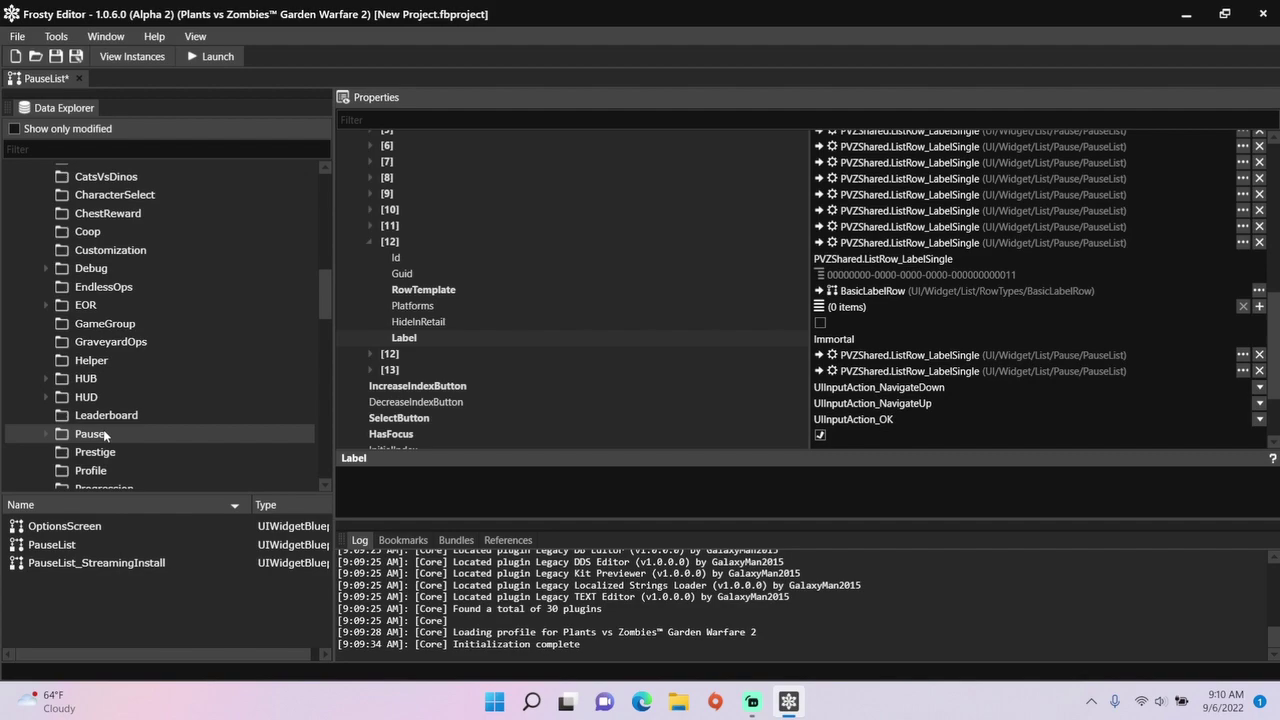
pyautogui.doubleClick(88, 544)
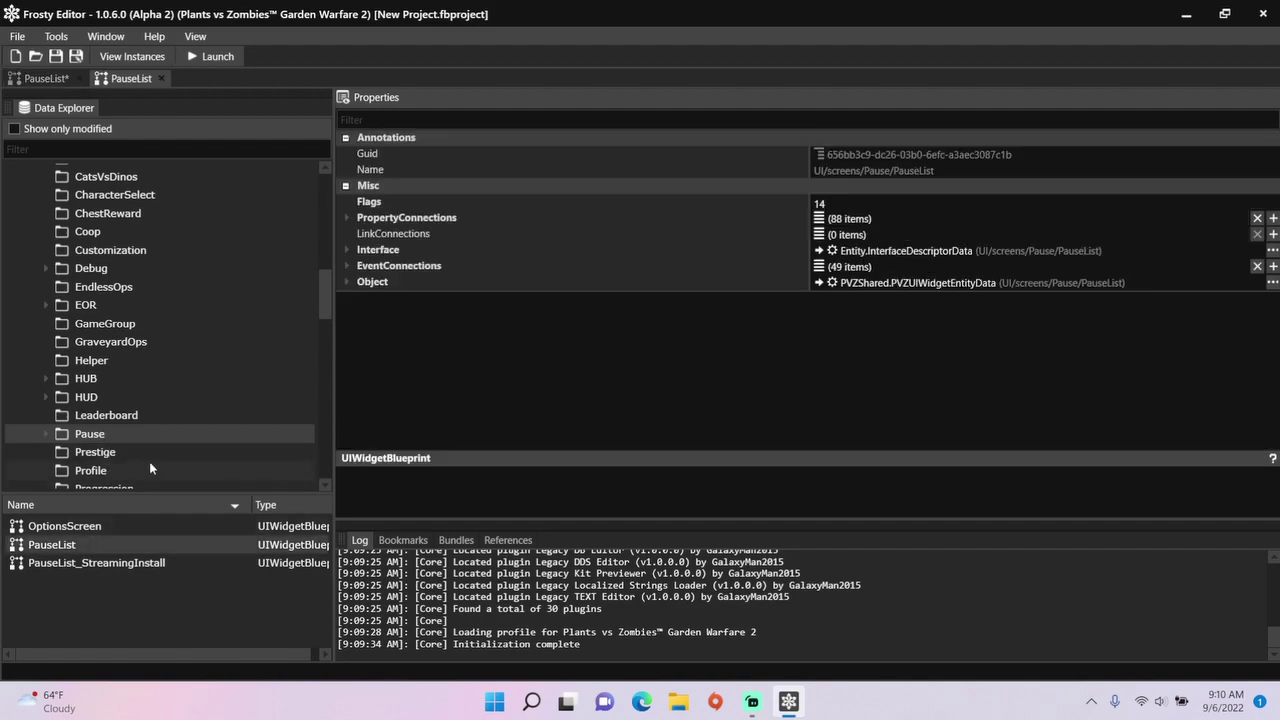
# Expand the blueprint's Object, Components and first component to list its Events
pyautogui.click(346, 281)
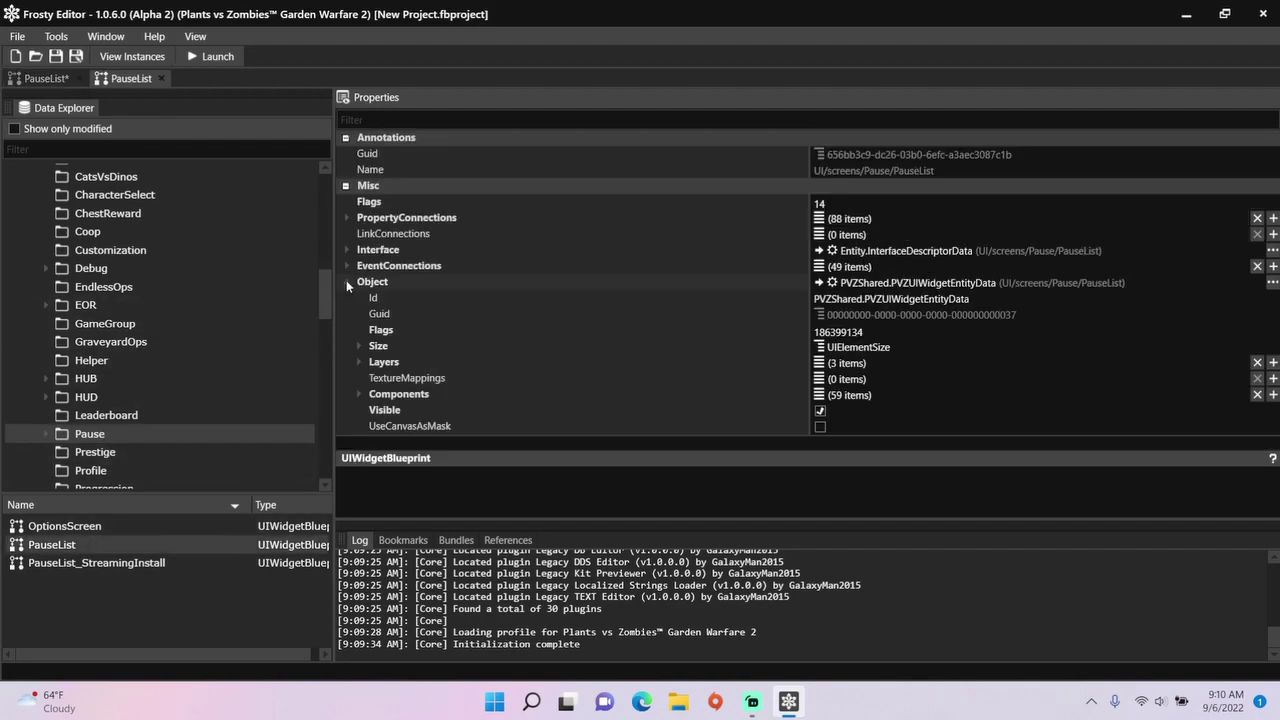
pyautogui.click(358, 394)
pyautogui.scroll(-1, 412, 370)
pyautogui.click(369, 370)
pyautogui.scroll(-4, 410, 350)
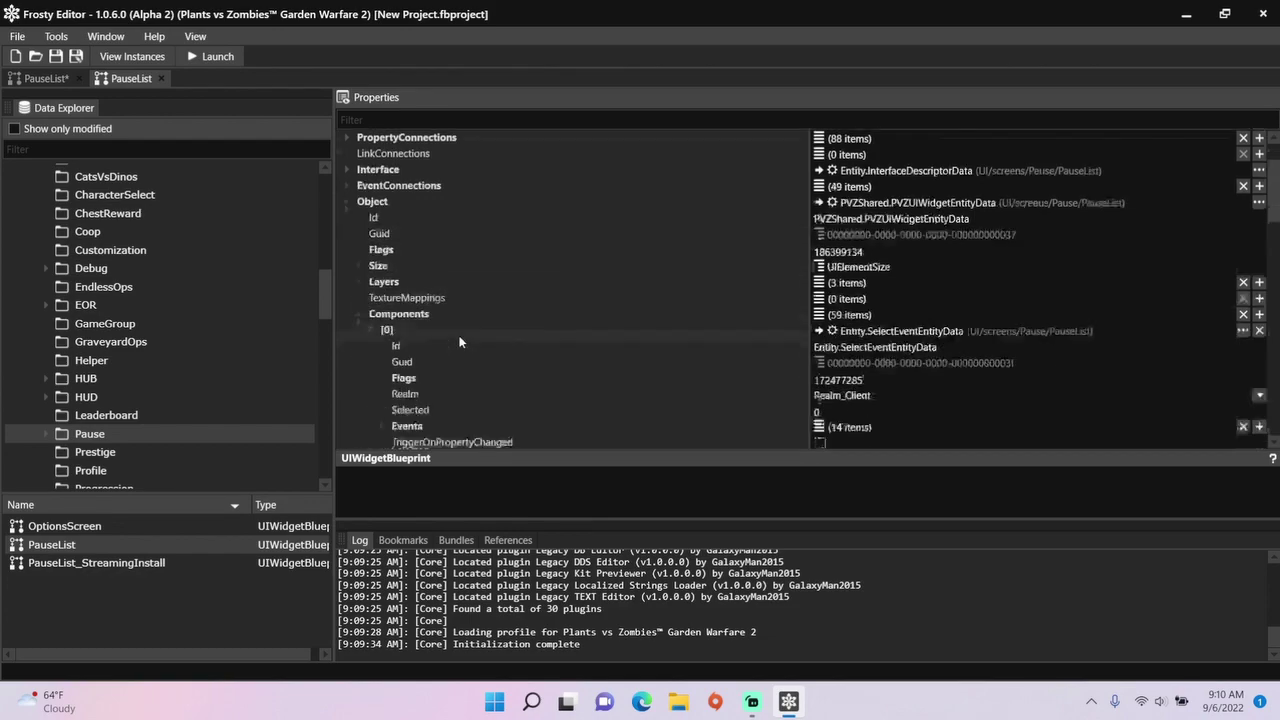
pyautogui.click(381, 305)
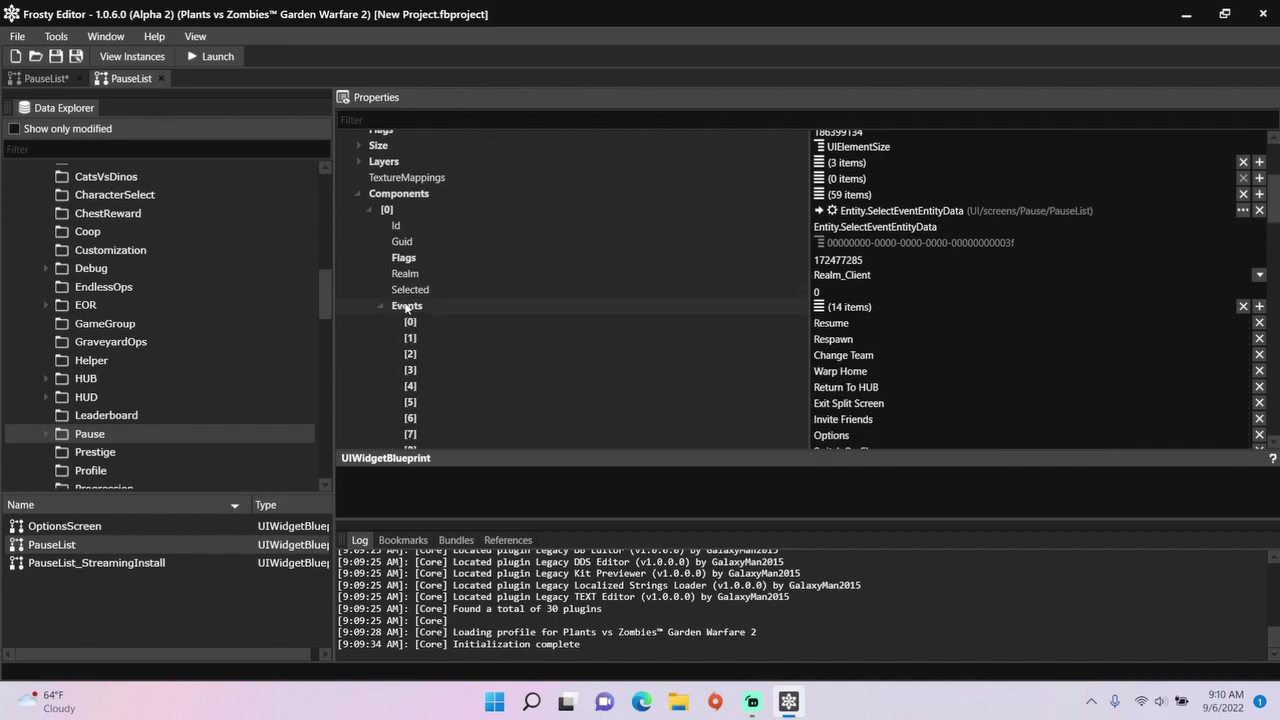
pyautogui.scroll(-4, 405, 300)
pyautogui.scroll(-1, 440, 310)
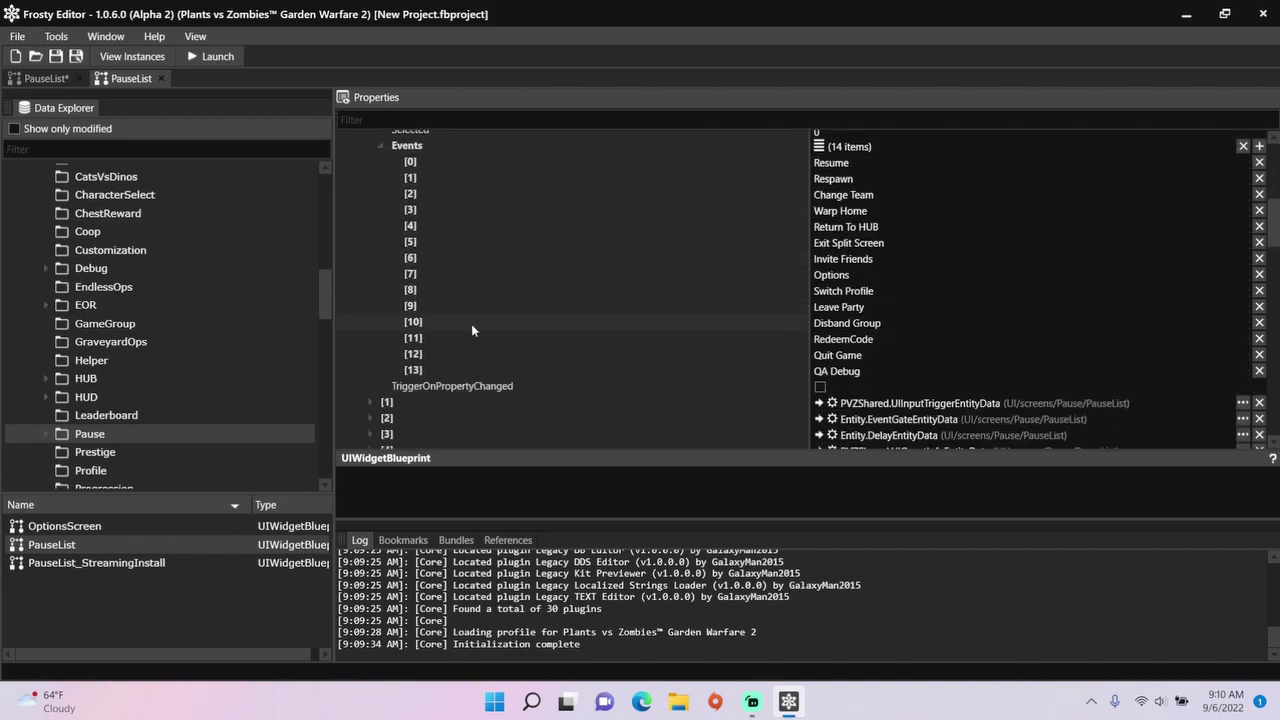
# Insert a new event [12] after RedeemCode and name it 'Immortal'
pyautogui.rightClick(474, 339)
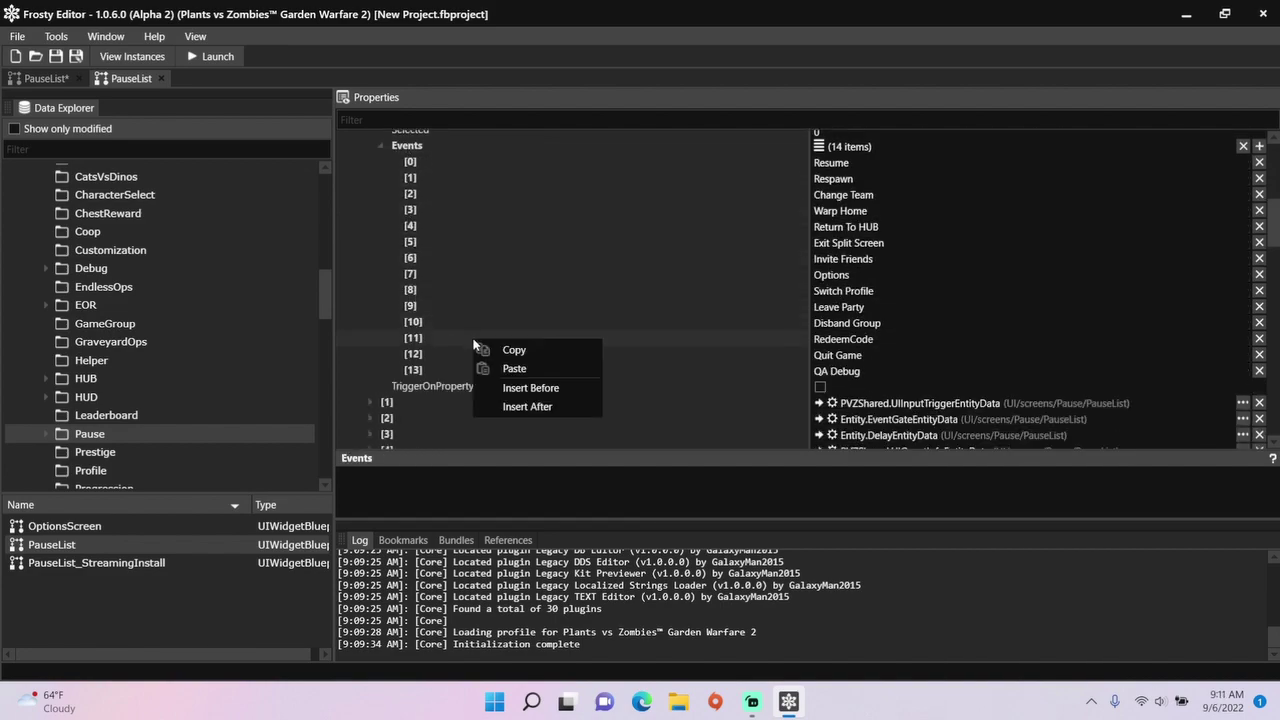
pyautogui.click(514, 407)
pyautogui.click(841, 355)
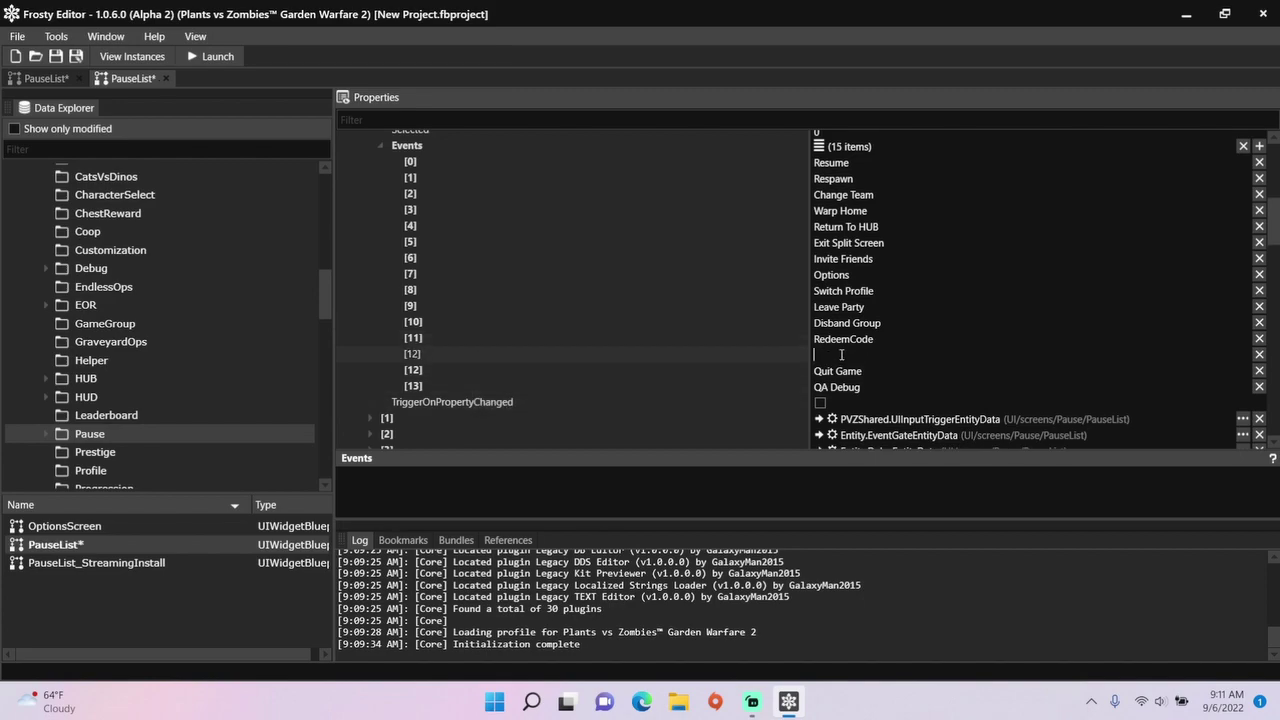
pyautogui.write('Immortal')
pyautogui.scroll(5, 939, 335)
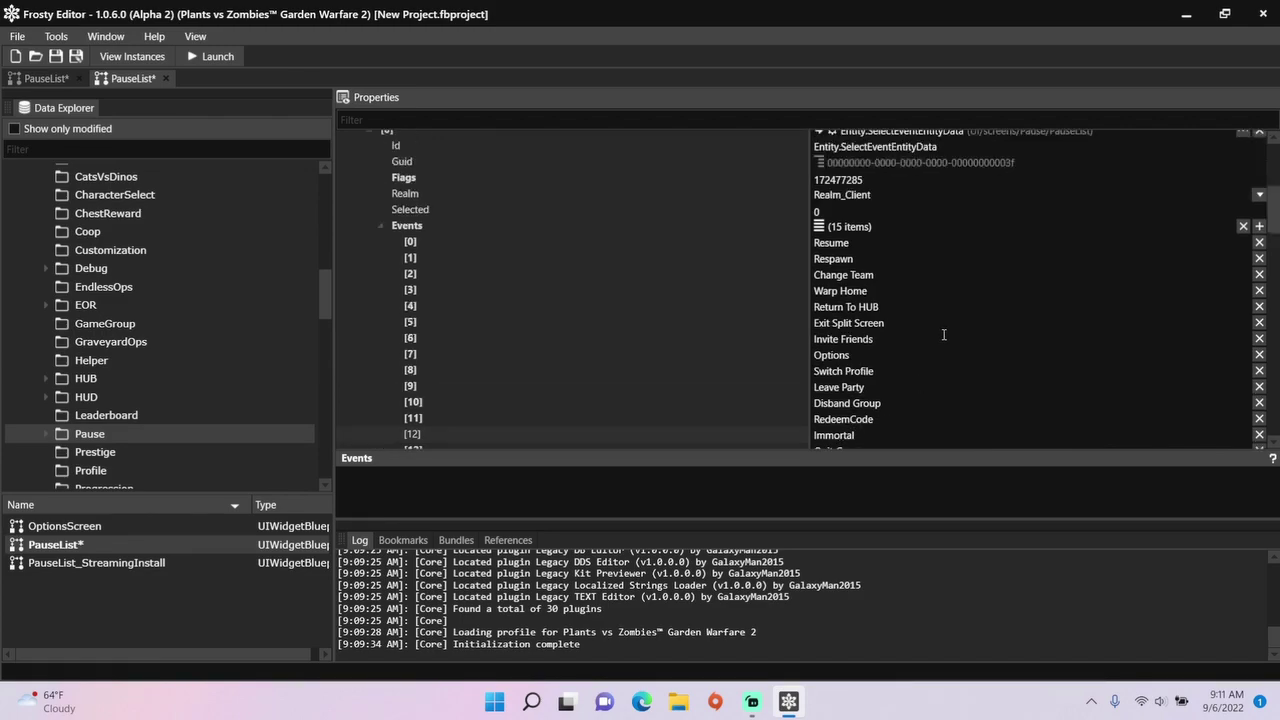
# Insert event connection [4] with source SelectEventEntityData and target InterfaceDescriptorData
pyautogui.scroll(4, 939, 335)
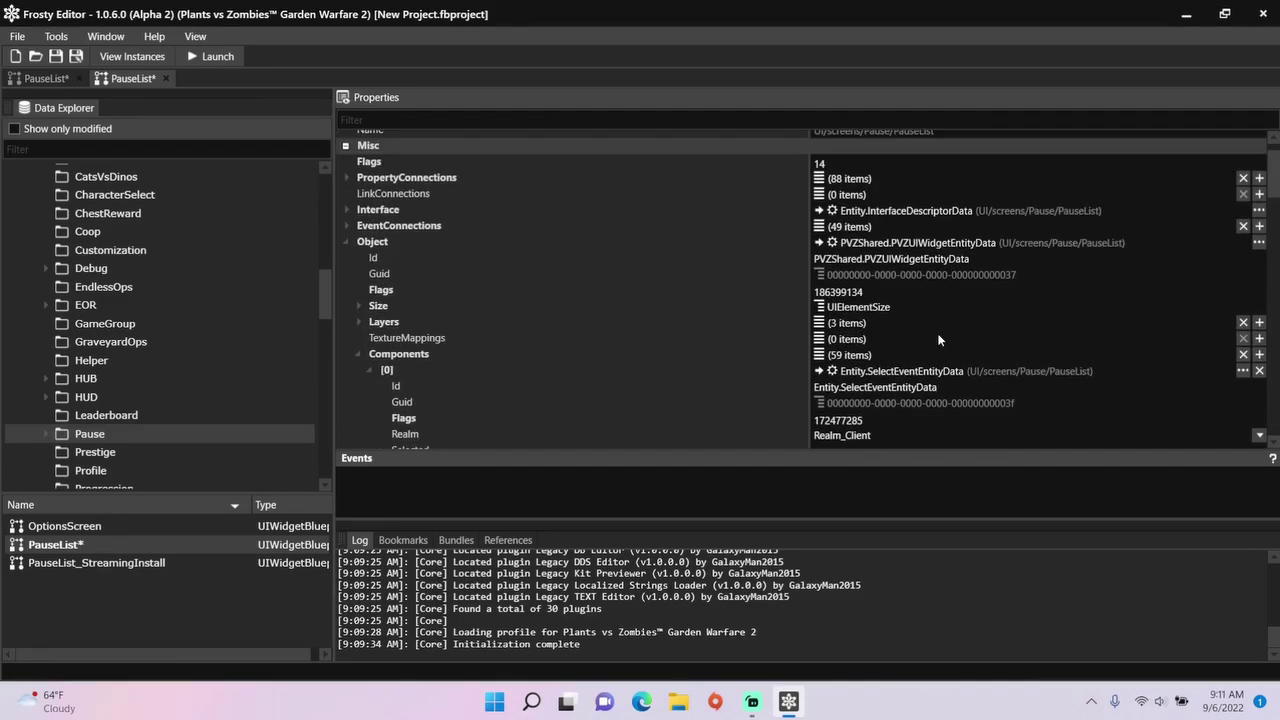
pyautogui.click(346, 225)
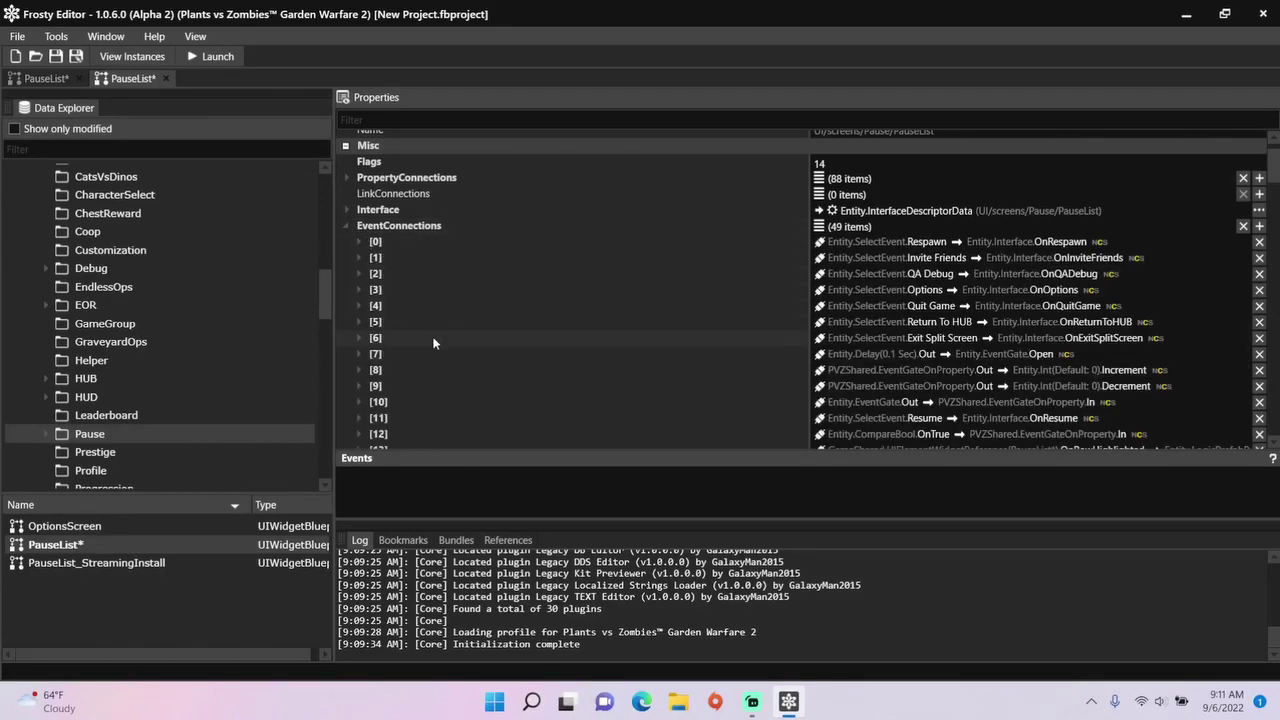
pyautogui.rightClick(466, 291)
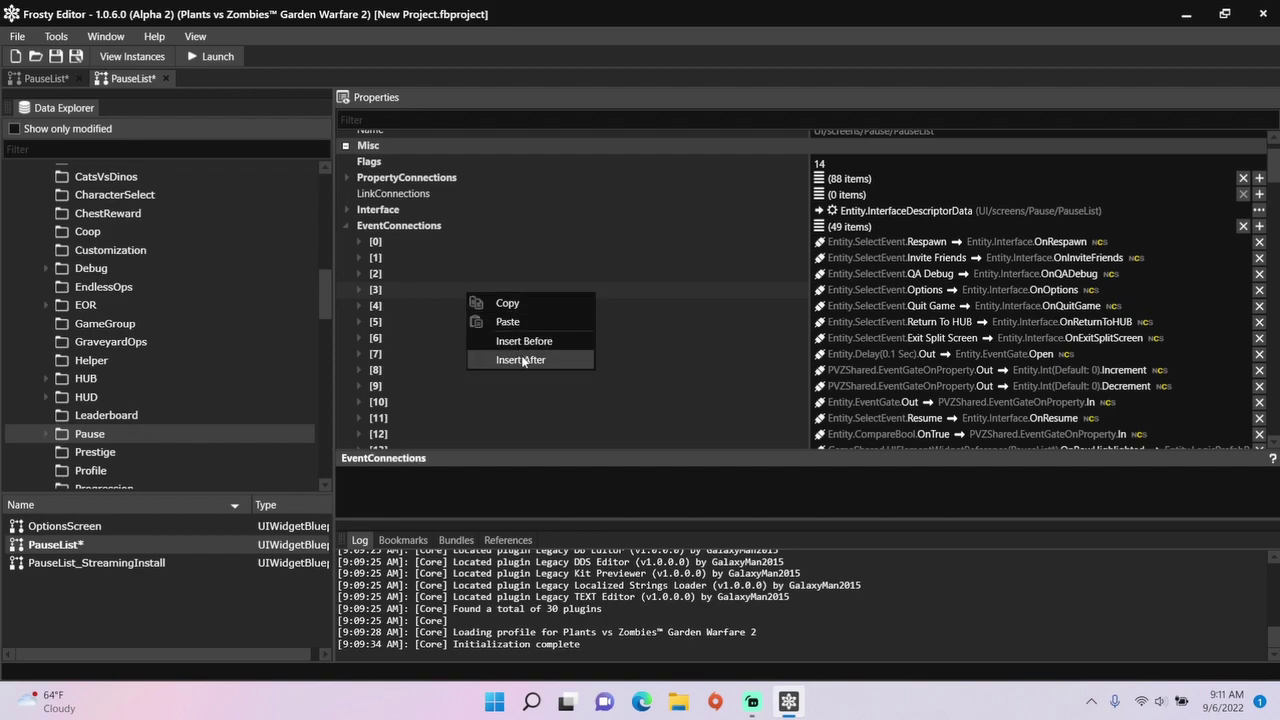
pyautogui.click(522, 360)
pyautogui.click(359, 305)
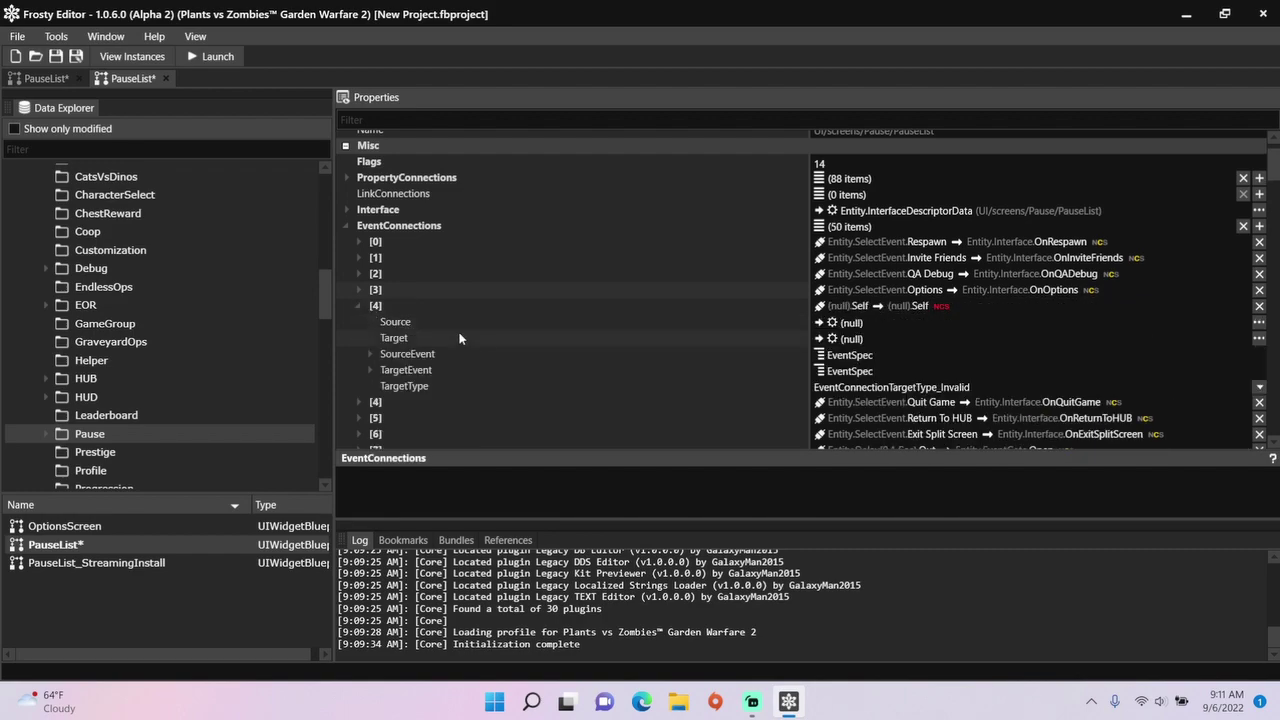
pyautogui.scroll(-1, 553, 330)
pyautogui.click(1259, 282)
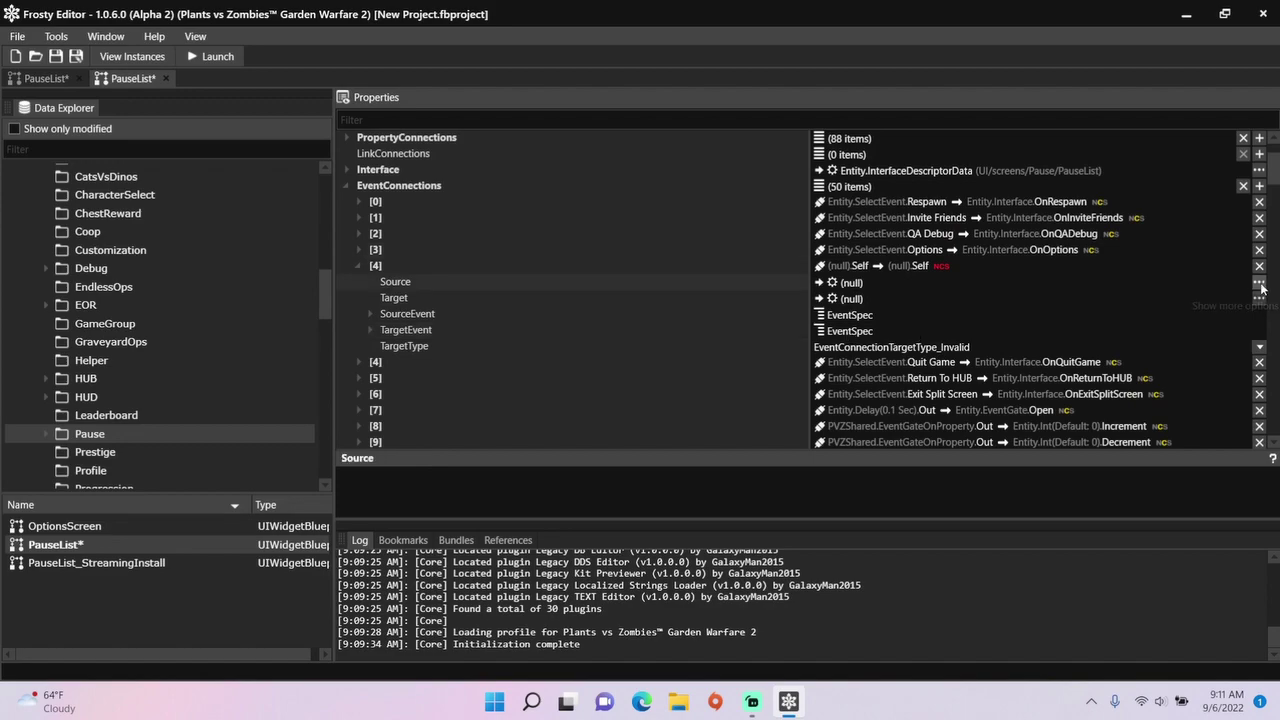
pyautogui.moveTo(1263, 430); pyautogui.dragTo(1275, 508)
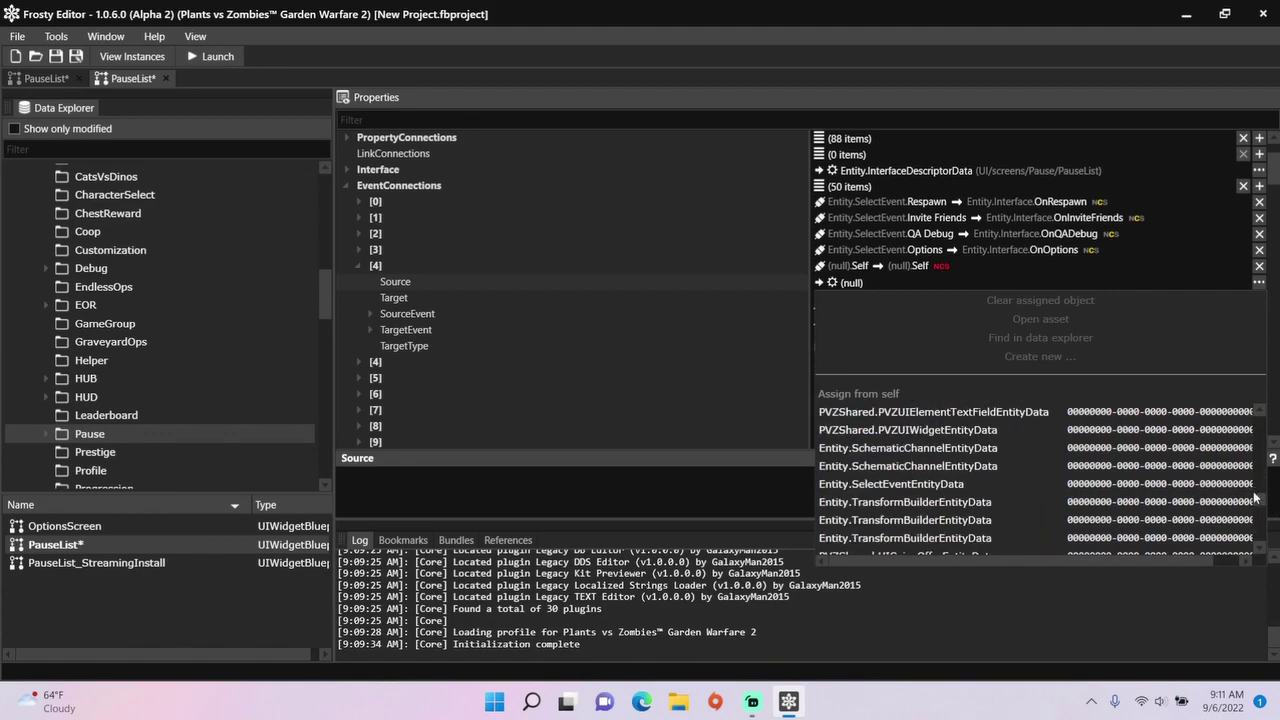
pyautogui.click(1249, 487)
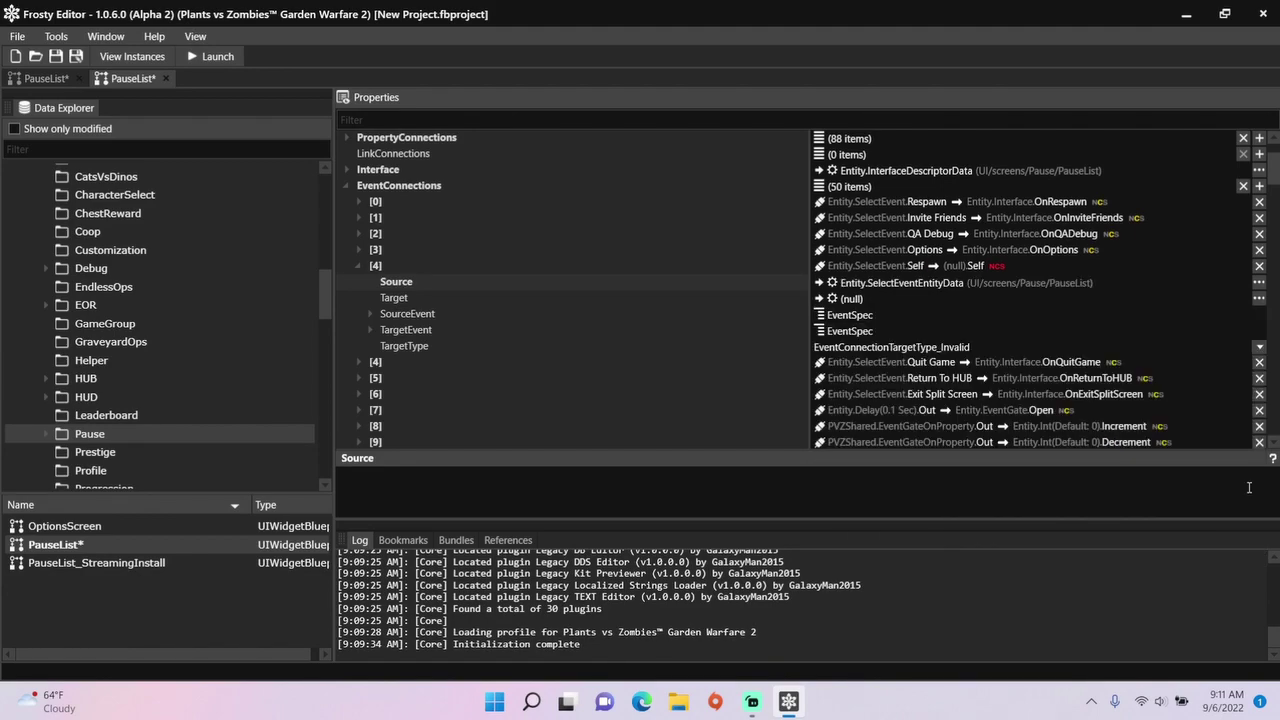
pyautogui.click(1259, 298)
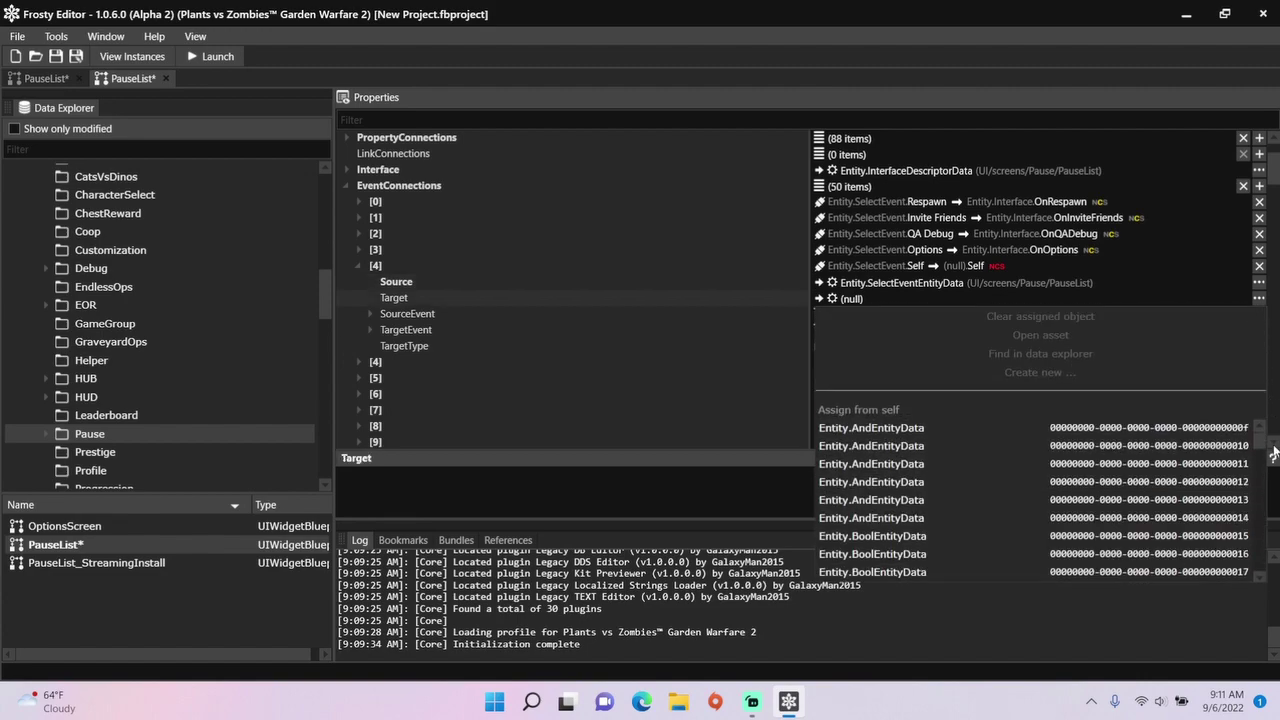
pyautogui.moveTo(1266, 443); pyautogui.dragTo(1266, 478)
pyautogui.click(1189, 518)
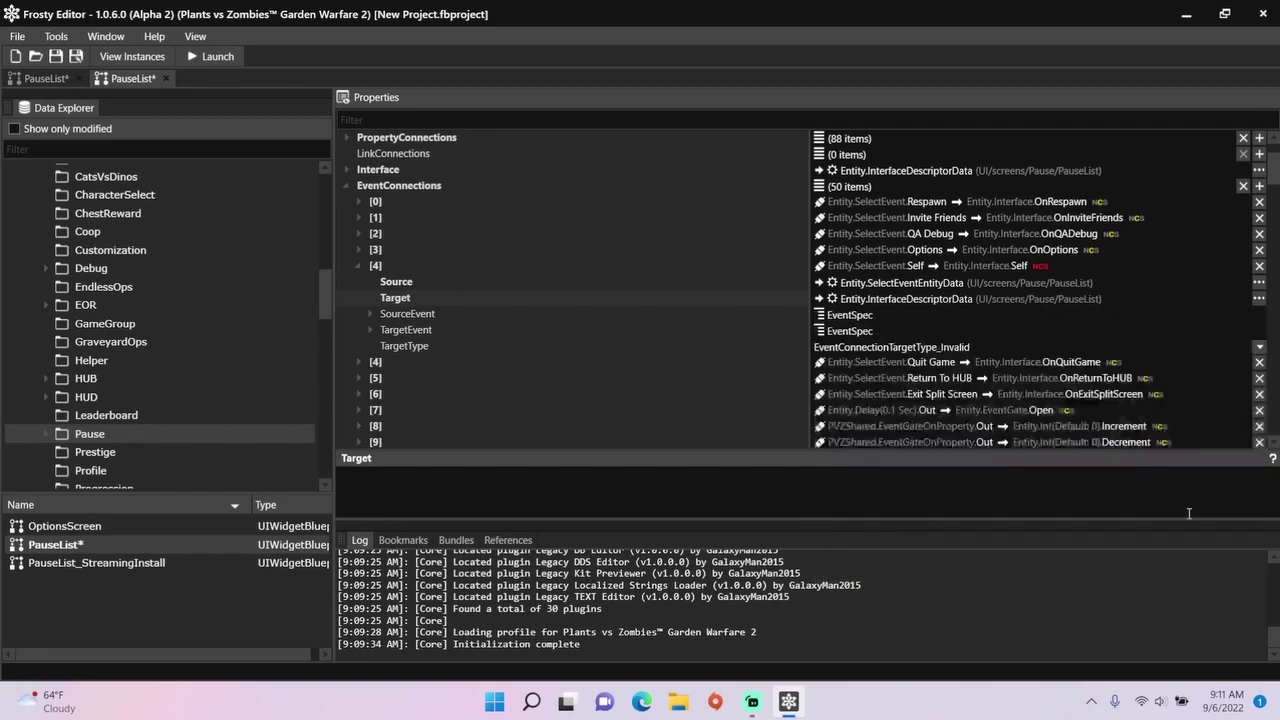
# Name the source event 'Immortal' and target event 'OnImmortal', with target type Client
pyautogui.click(370, 313)
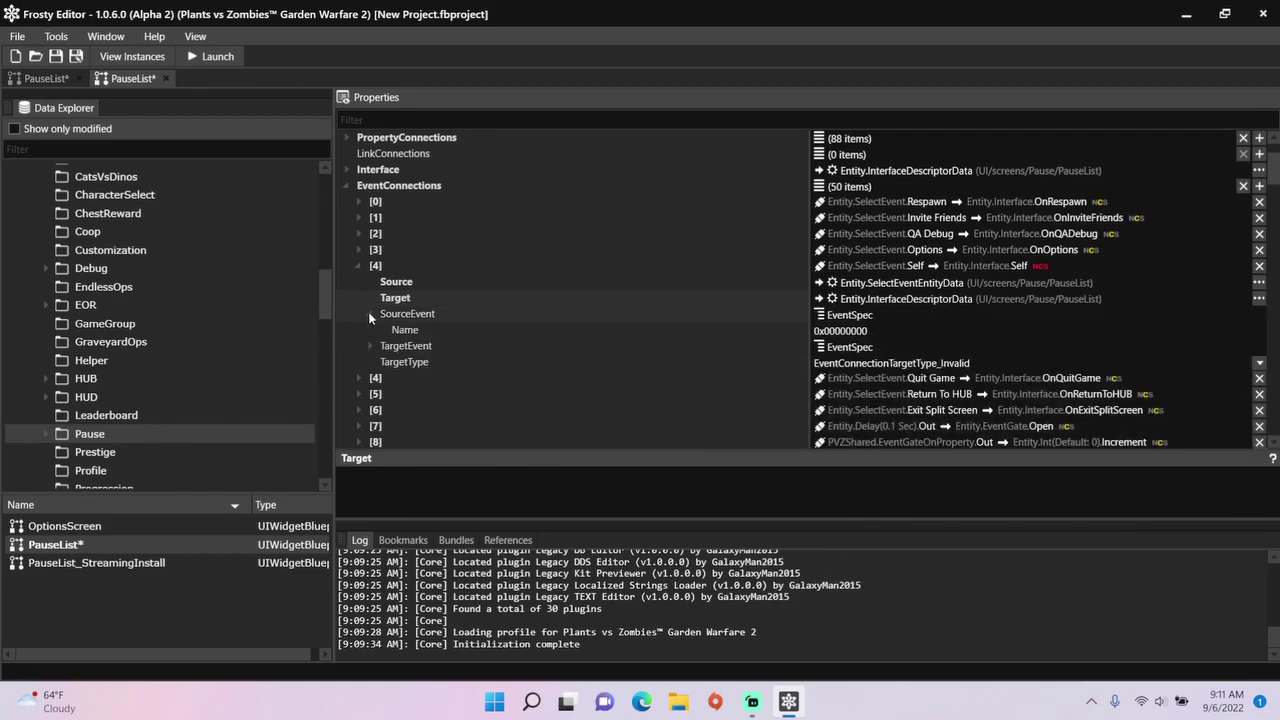
pyautogui.doubleClick(880, 331)
pyautogui.write('Immortal')
pyautogui.click(370, 345)
pyautogui.doubleClick(880, 363)
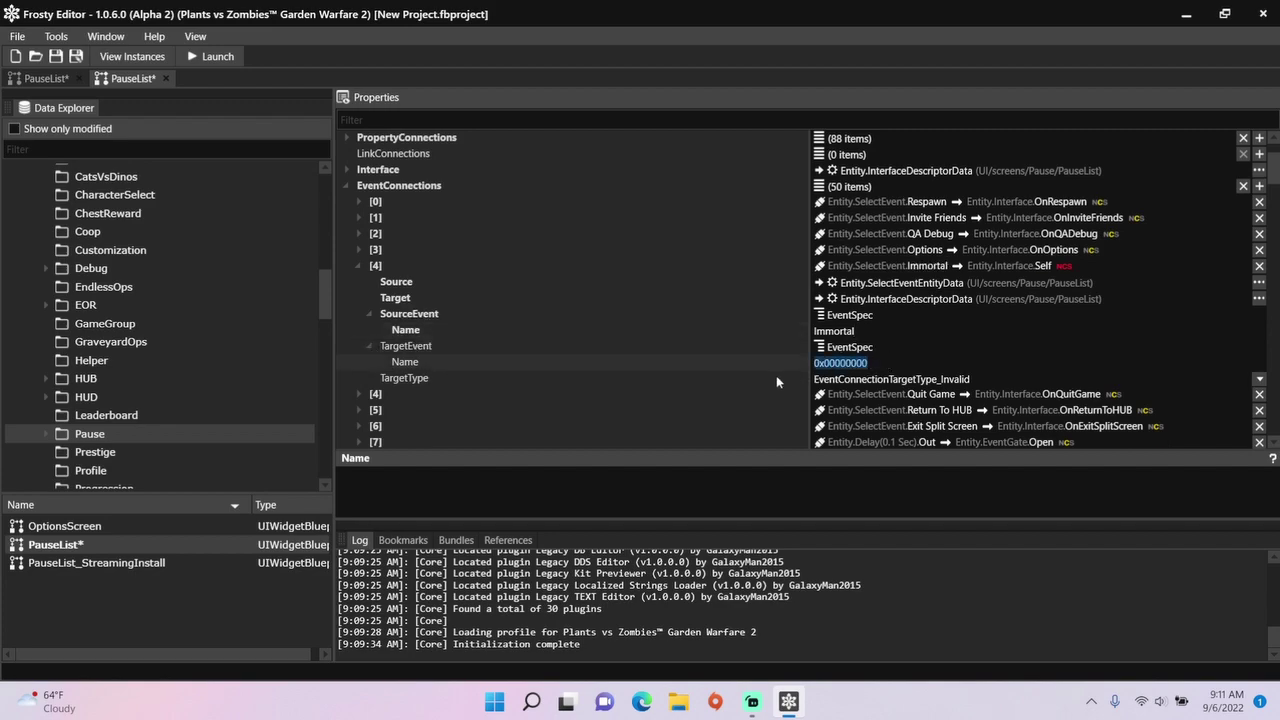
pyautogui.write('OnImmortal')
pyautogui.click(1259, 379)
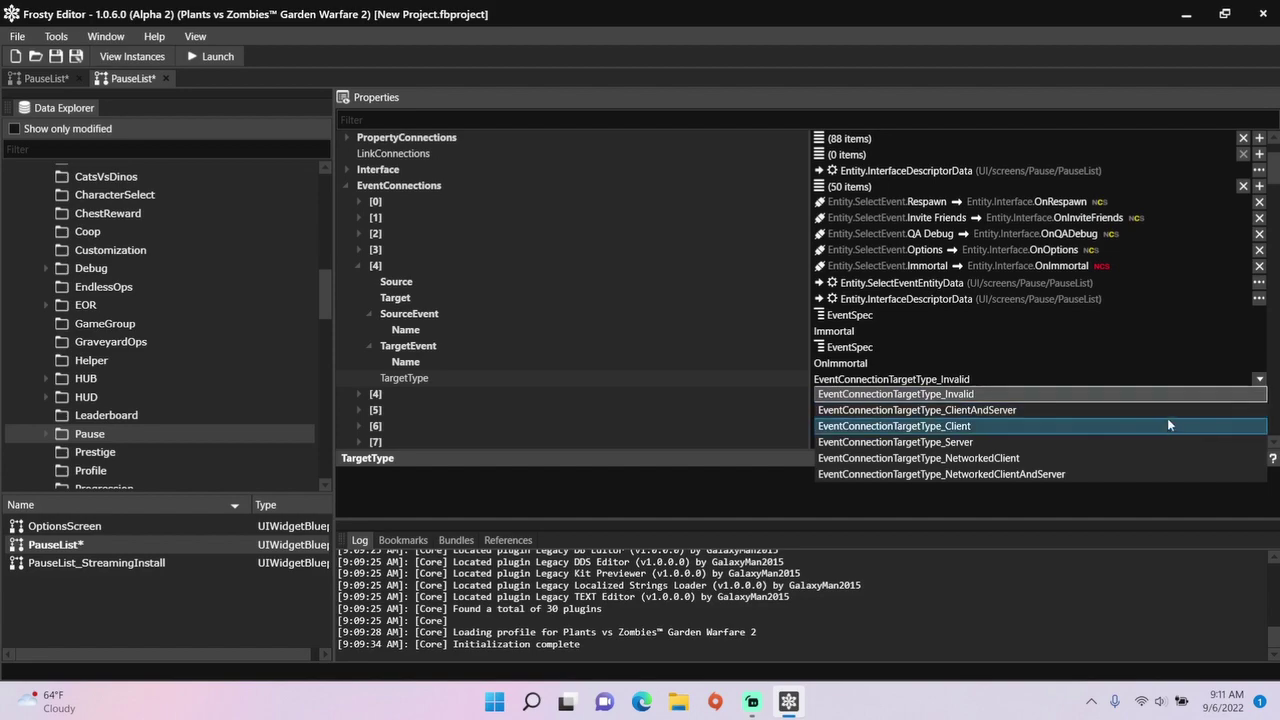
pyautogui.click(1163, 428)
pyautogui.hotkey('shift', 'Tab')
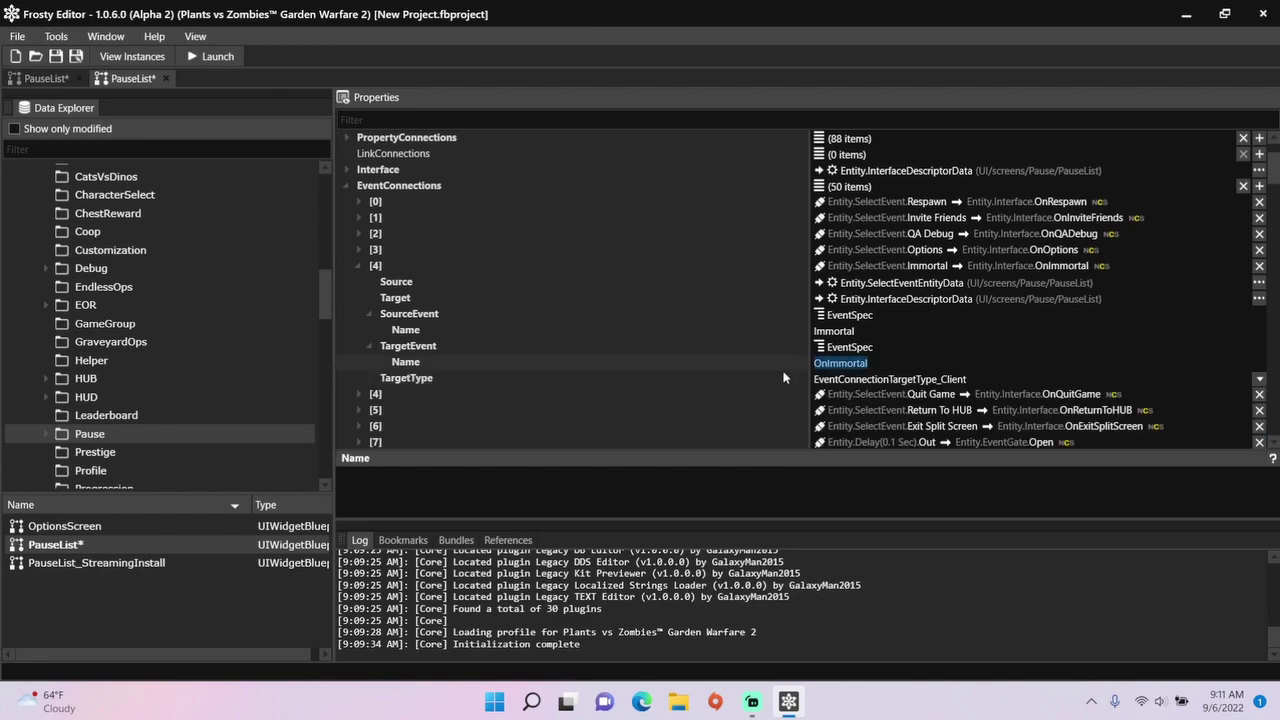
# Add output event [13] to the interface and paste 'OnImmortal' as its name
pyautogui.scroll(1, 650, 290)
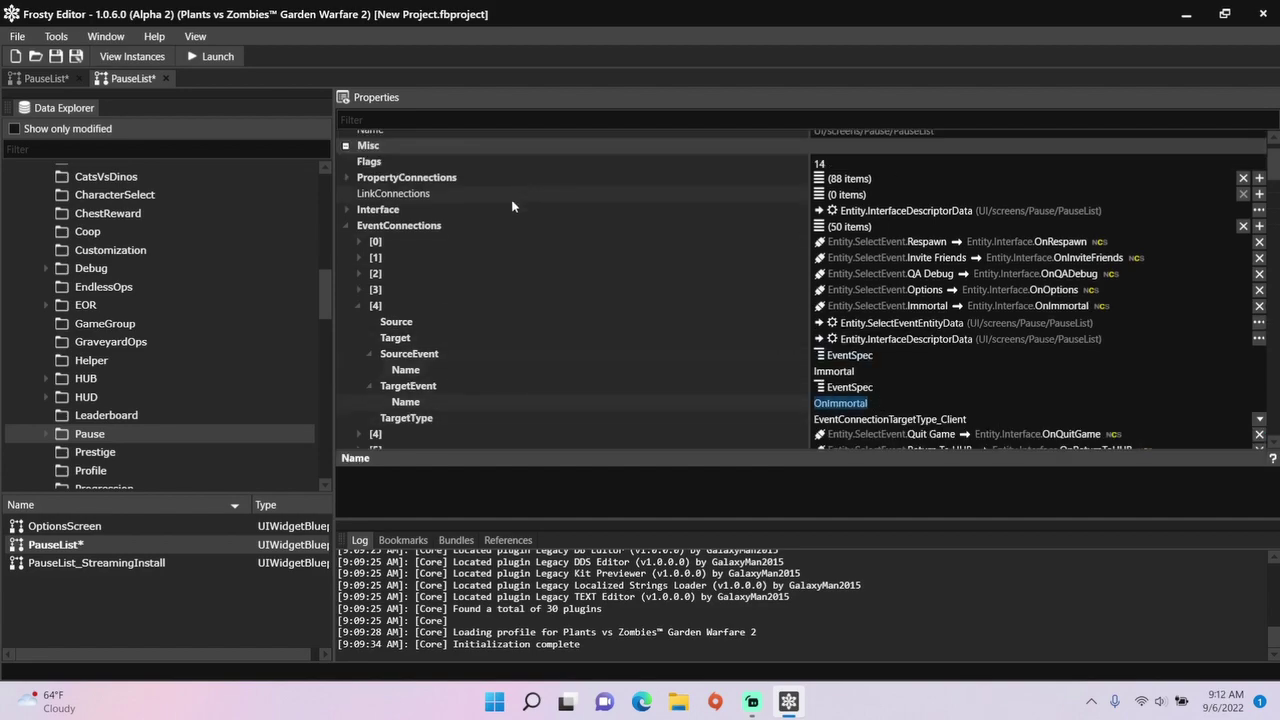
pyautogui.click(347, 209)
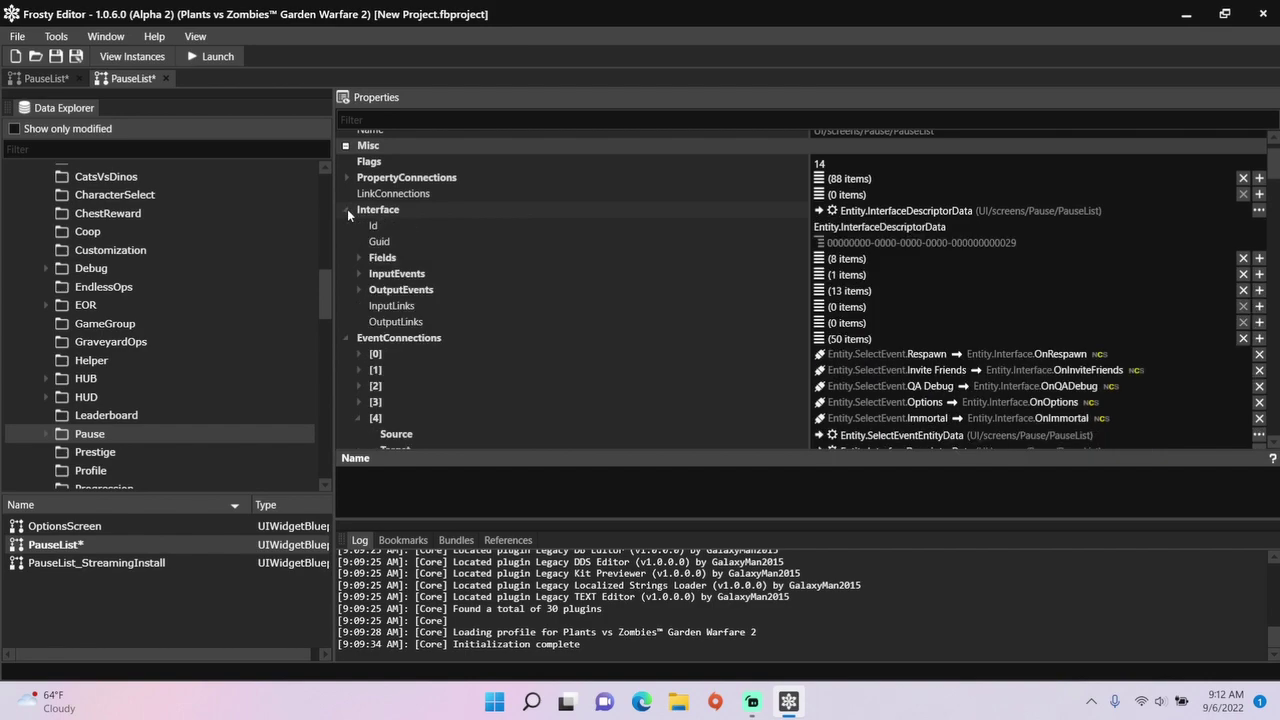
pyautogui.click(1259, 290)
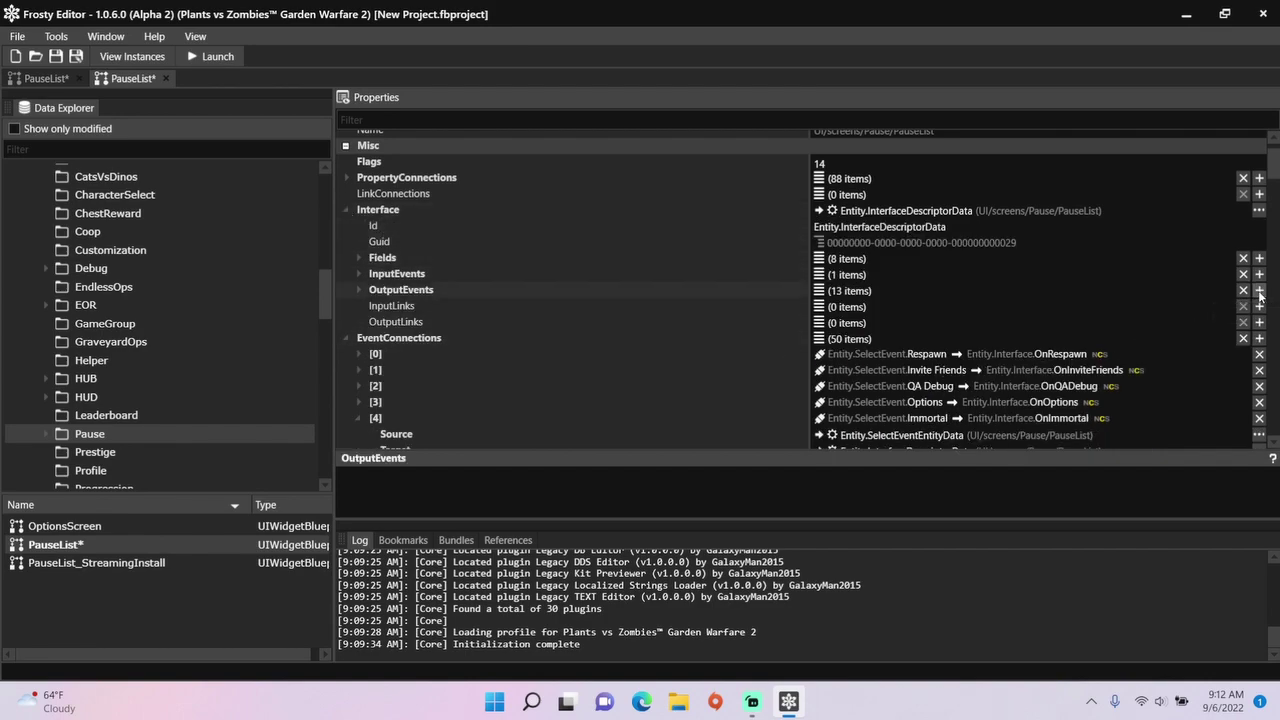
pyautogui.click(358, 289)
pyautogui.scroll(-1, 415, 337)
pyautogui.scroll(-3, 415, 332)
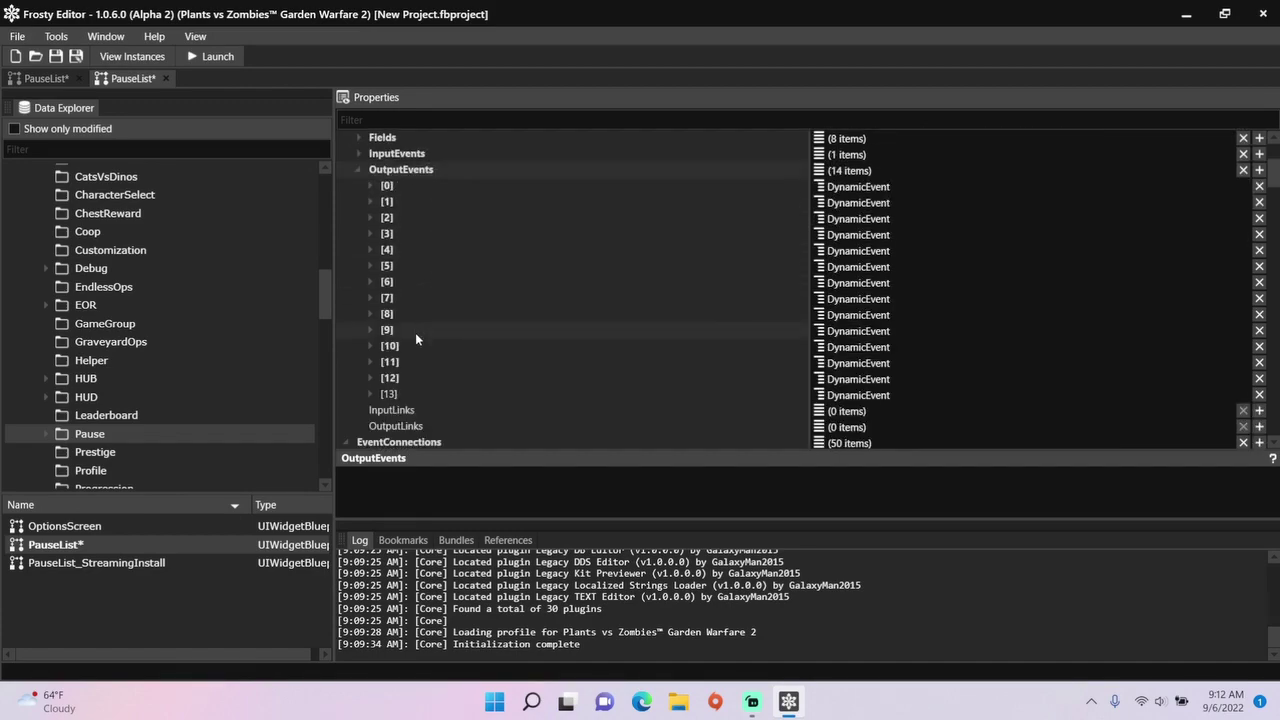
pyautogui.click(370, 353)
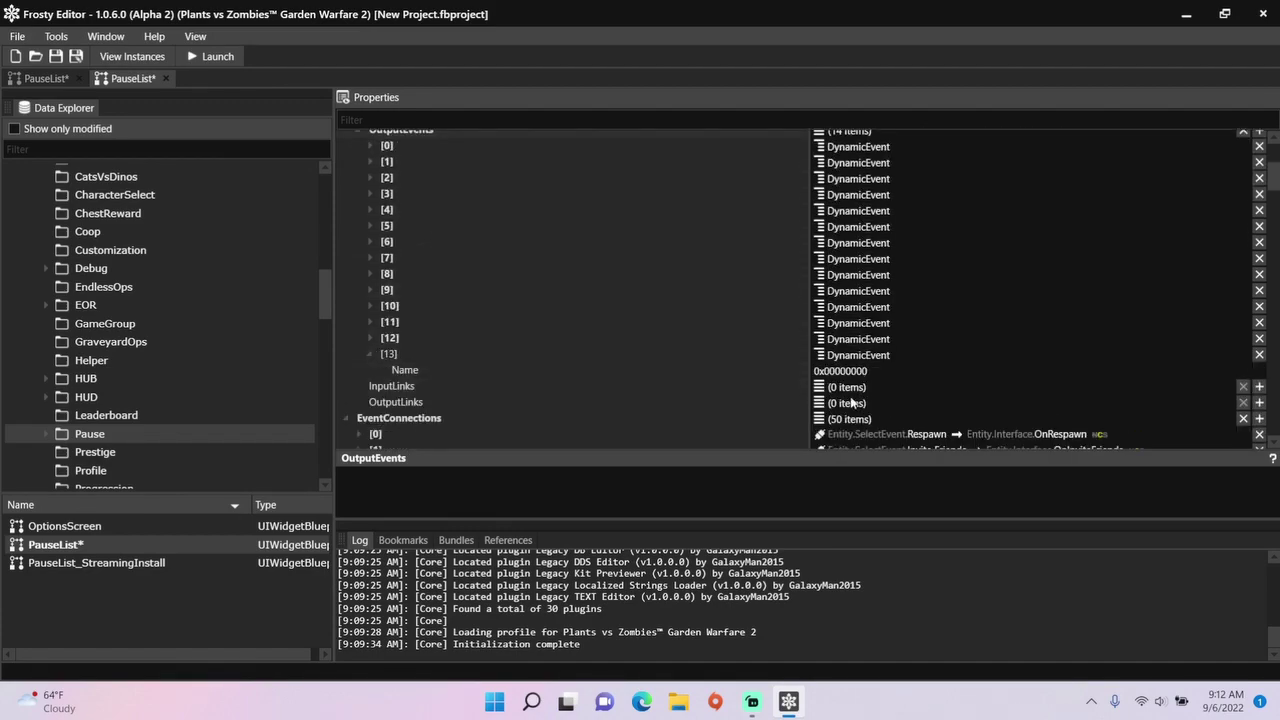
pyautogui.click(893, 370)
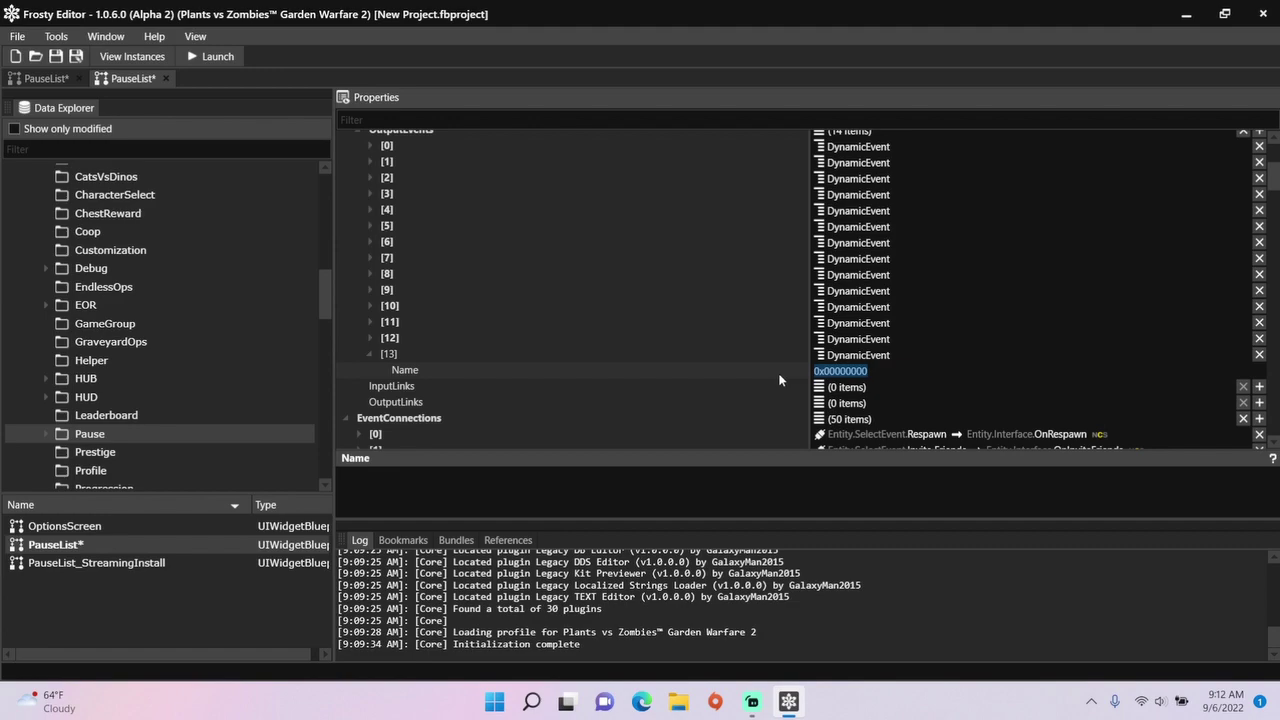
pyautogui.write('OnImmortal')
pyautogui.moveTo(326, 291); pyautogui.dragTo(323, 335)
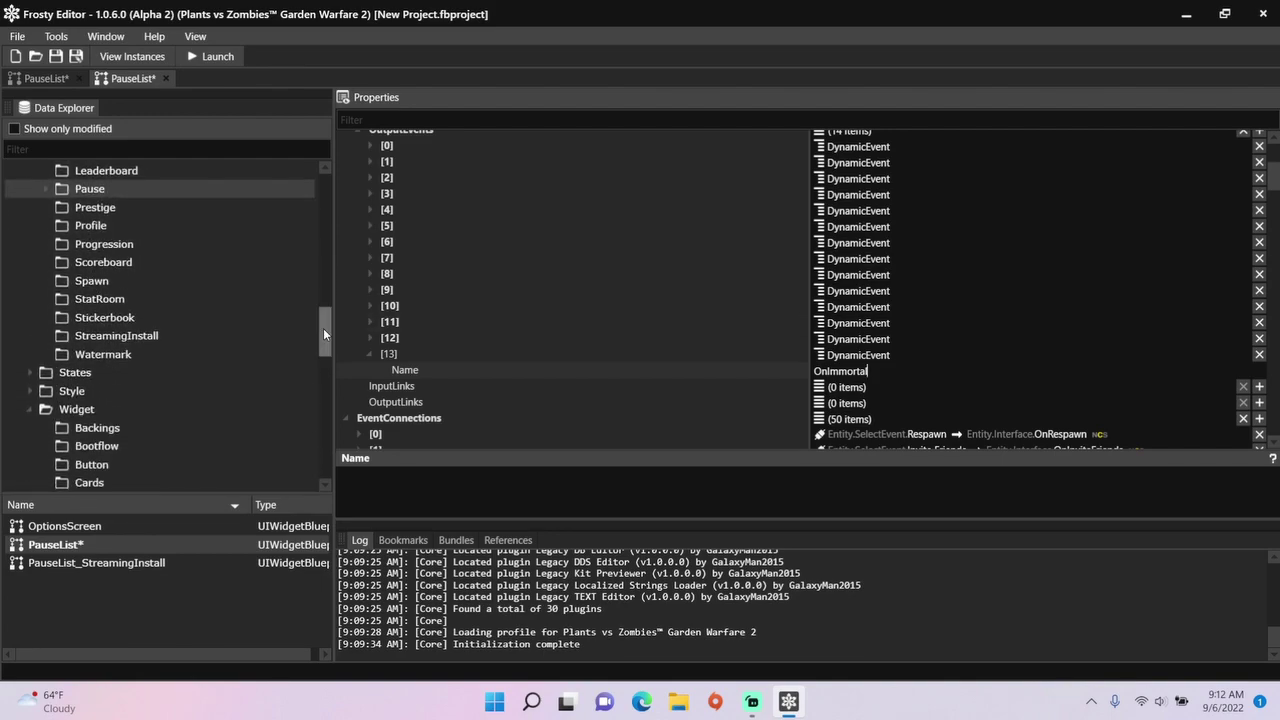
pyautogui.click(30, 372)
# Open UIPauseMainState from the InGame folder and append null entries [50] and [51] to Objects
pyautogui.scroll(-2, 120, 374)
pyautogui.scroll(-1, 119, 370)
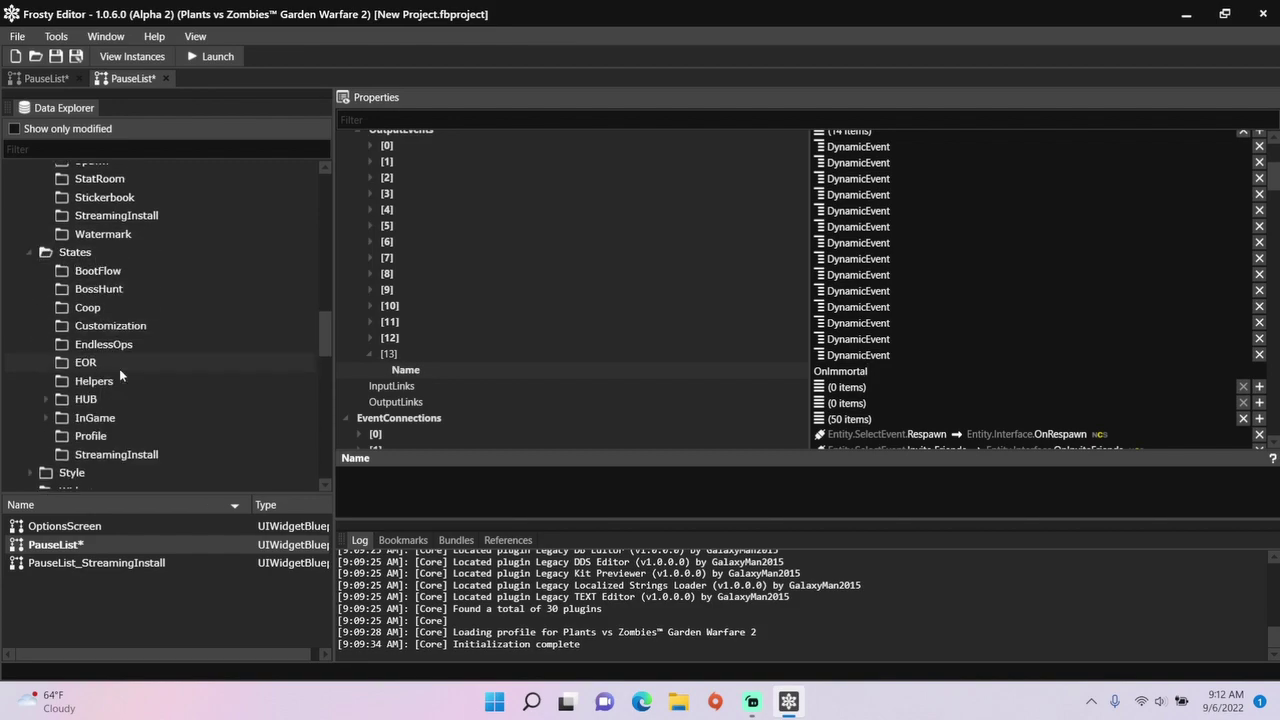
pyautogui.click(96, 417)
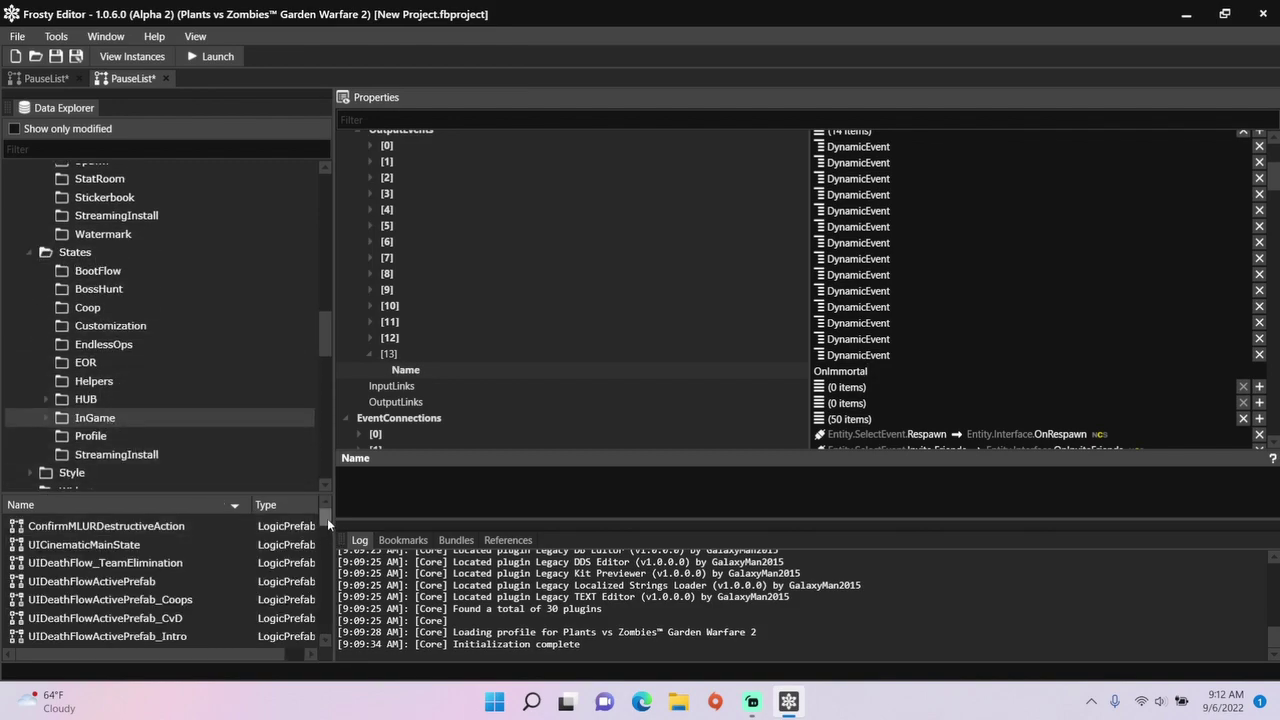
pyautogui.moveTo(327, 518); pyautogui.dragTo(331, 618)
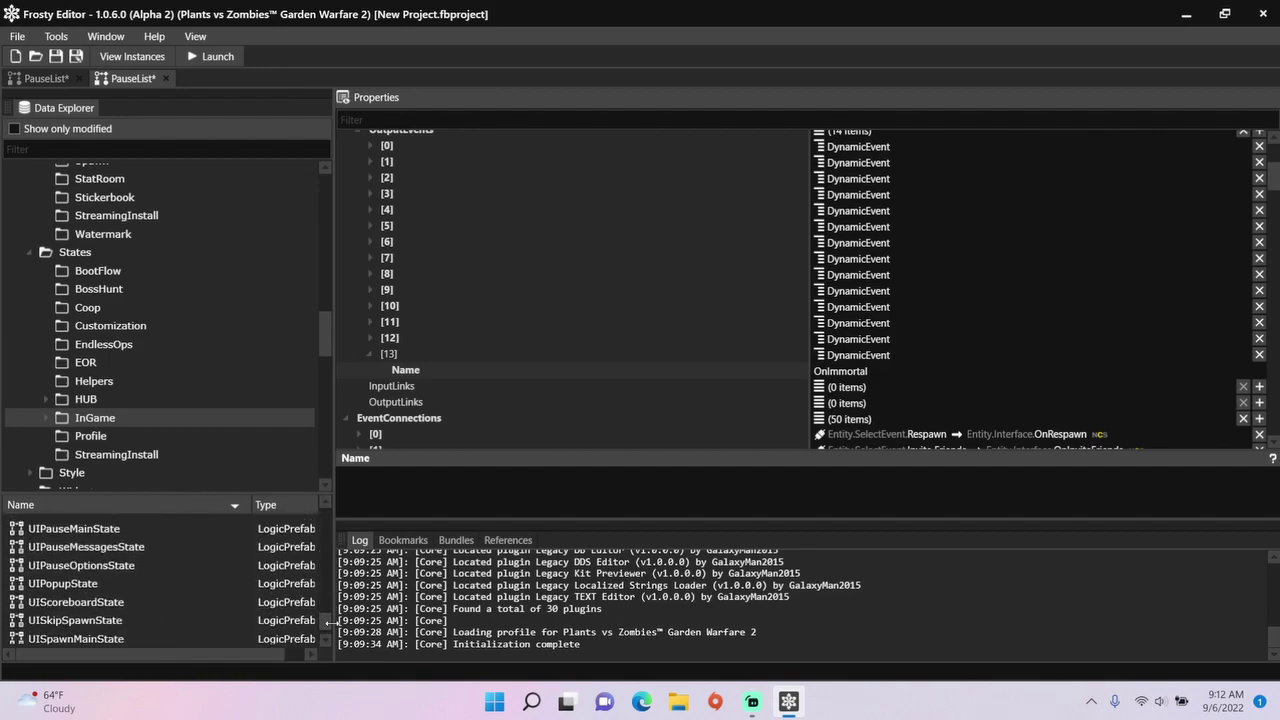
pyautogui.doubleClick(261, 533)
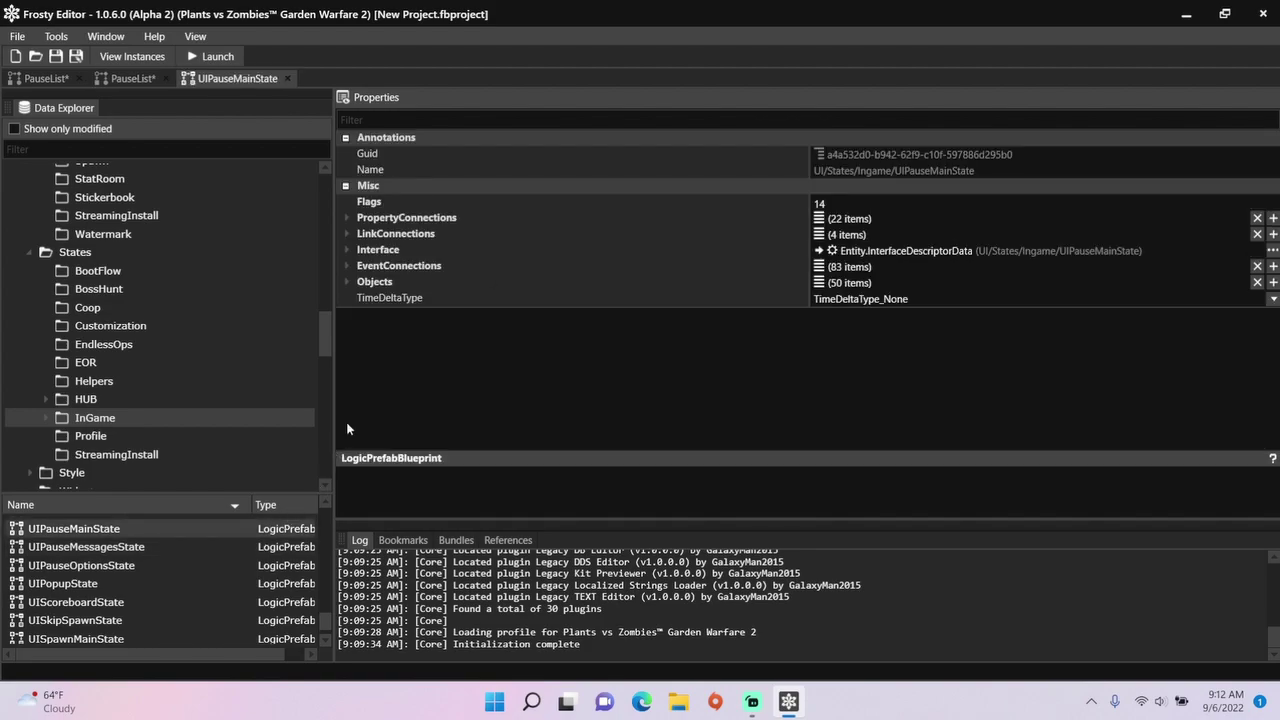
pyautogui.click(347, 281)
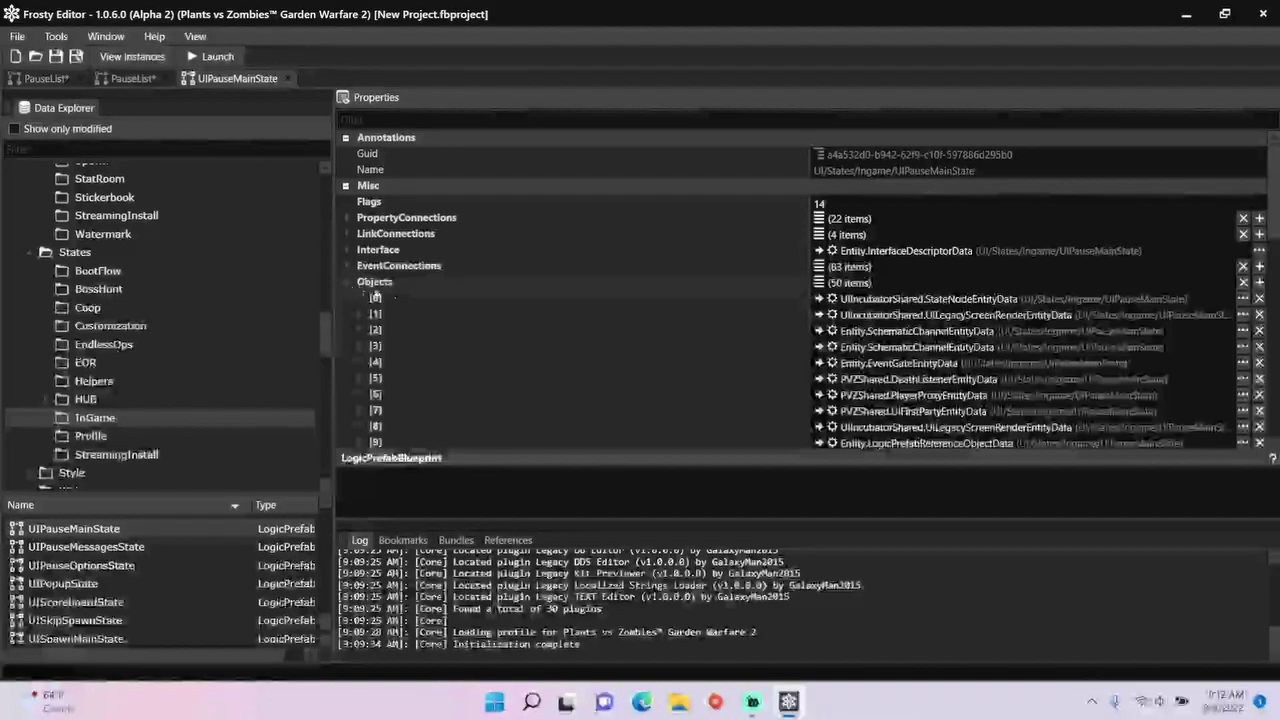
pyautogui.click(1259, 283)
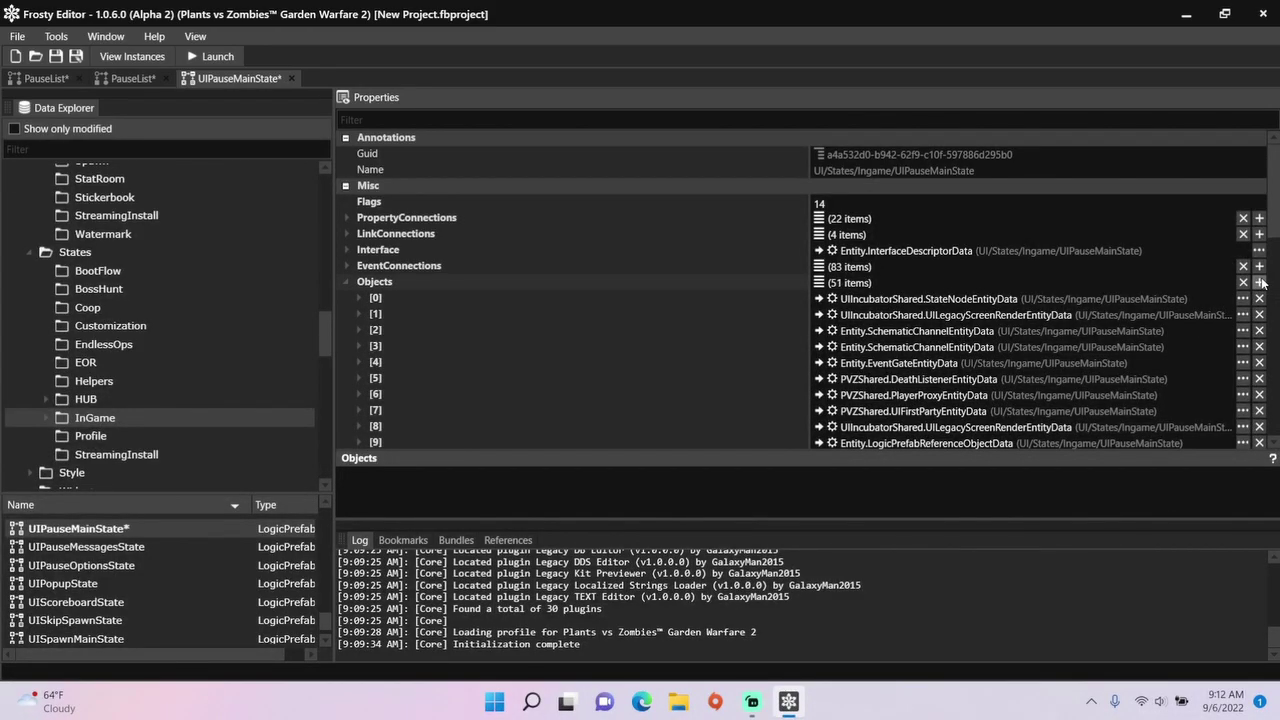
pyautogui.moveTo(1274, 224); pyautogui.dragTo(1270, 440)
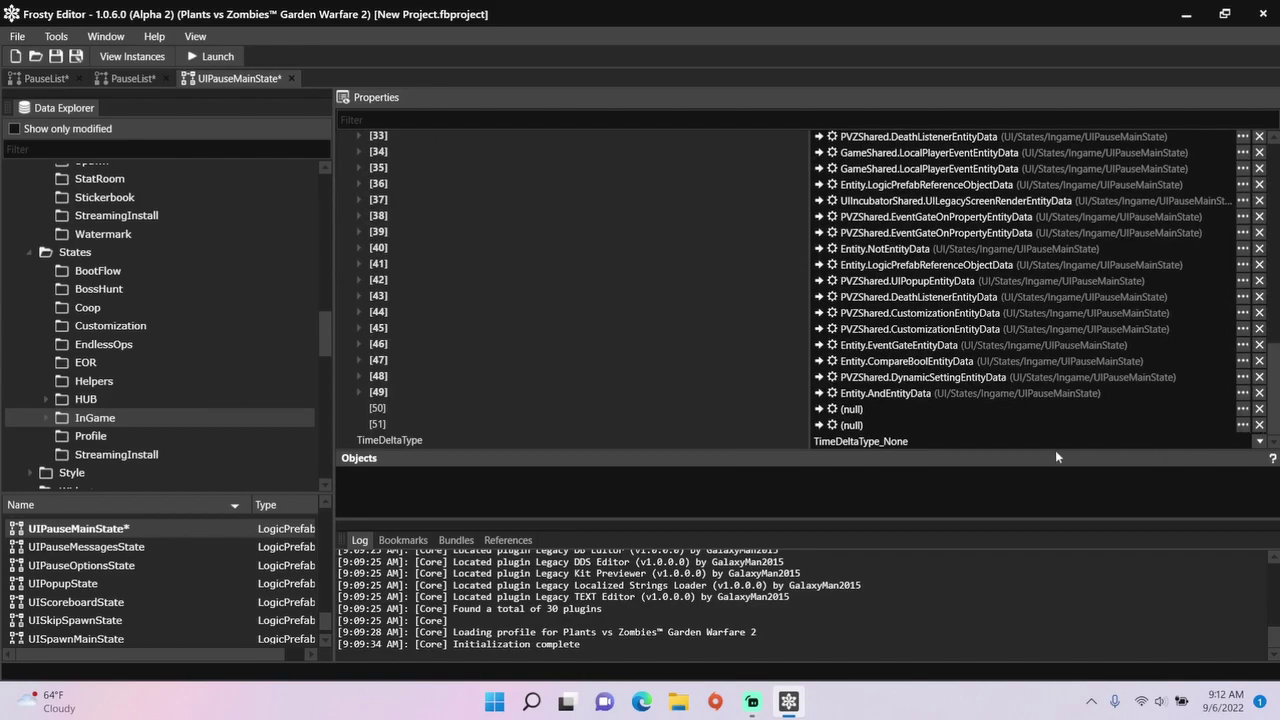
pyautogui.click(228, 400)
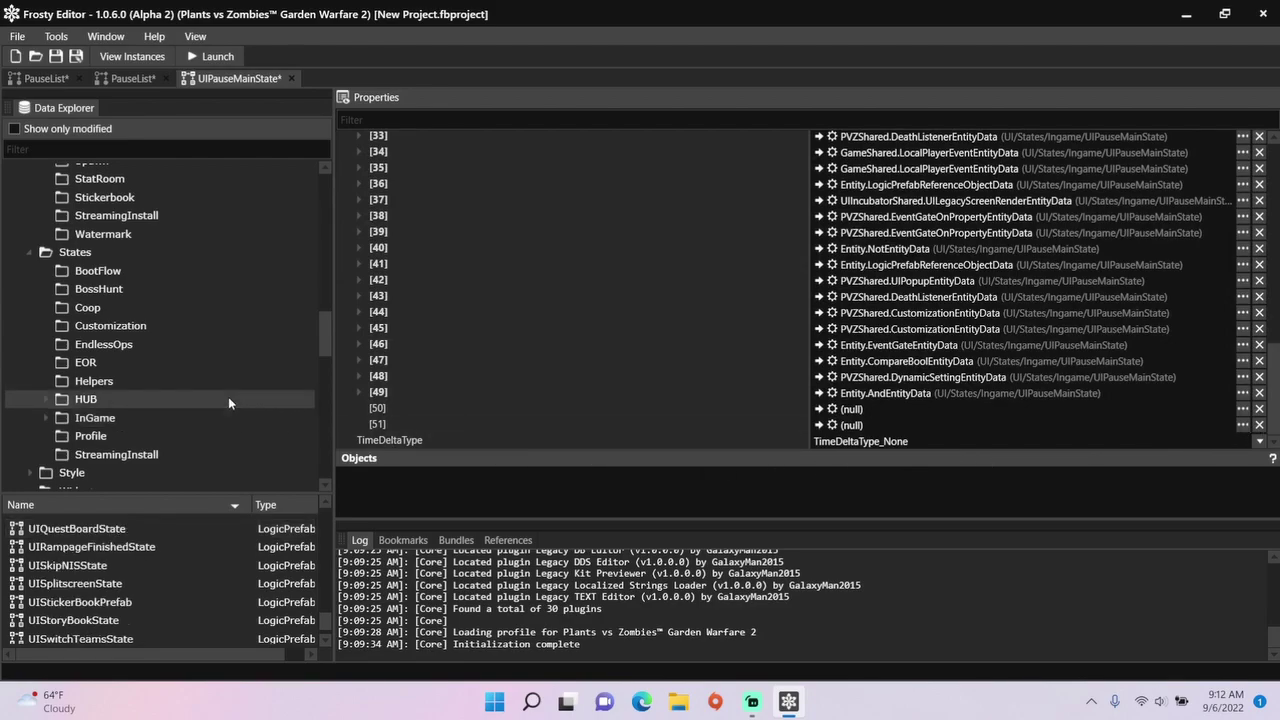
# Copy UIStoryBookState's LocalPlayerEventEntityData at [5] into UIPauseMainState Objects [50]
pyautogui.doubleClick(139, 620)
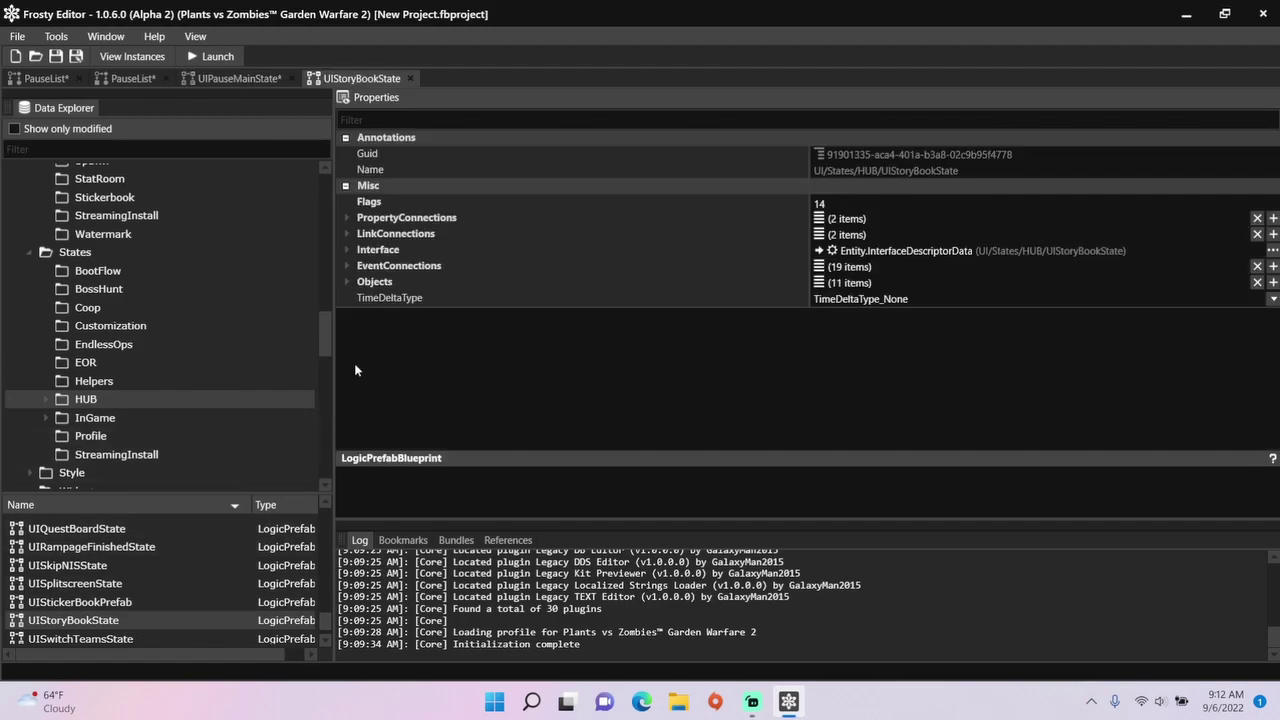
pyautogui.click(348, 281)
pyautogui.scroll(-1, 640, 330)
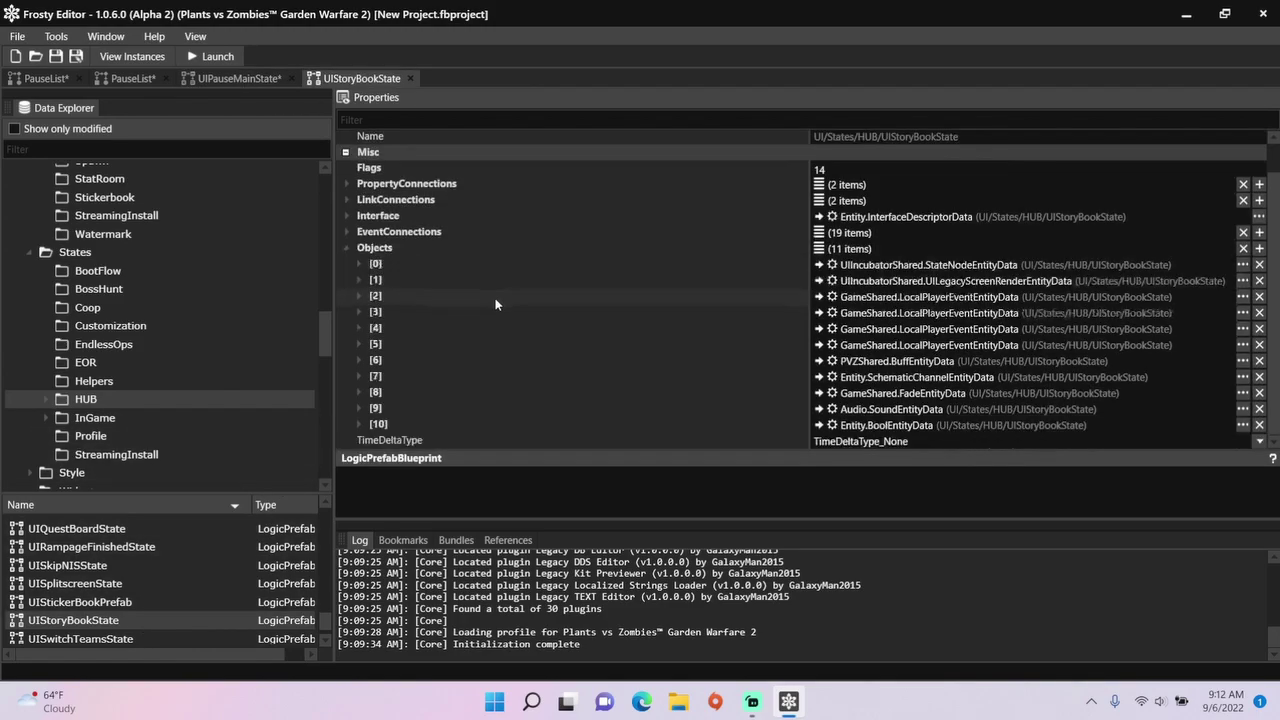
pyautogui.rightClick(878, 348)
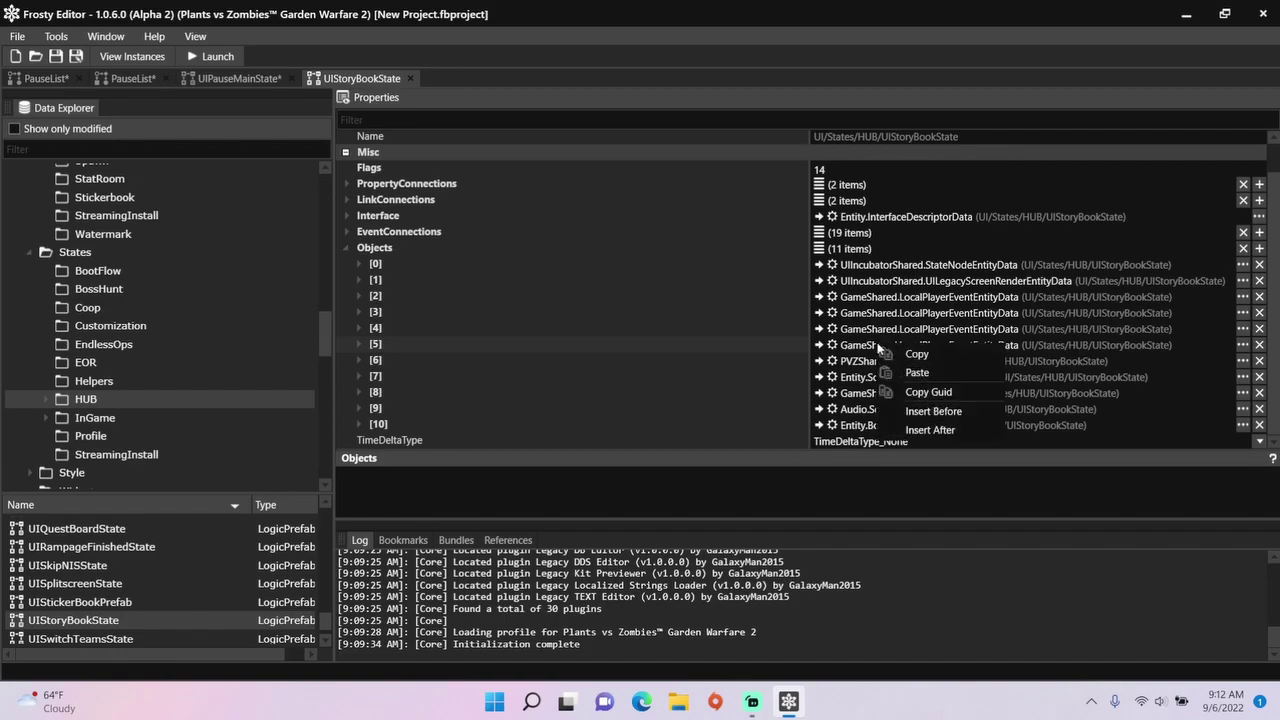
pyautogui.click(910, 354)
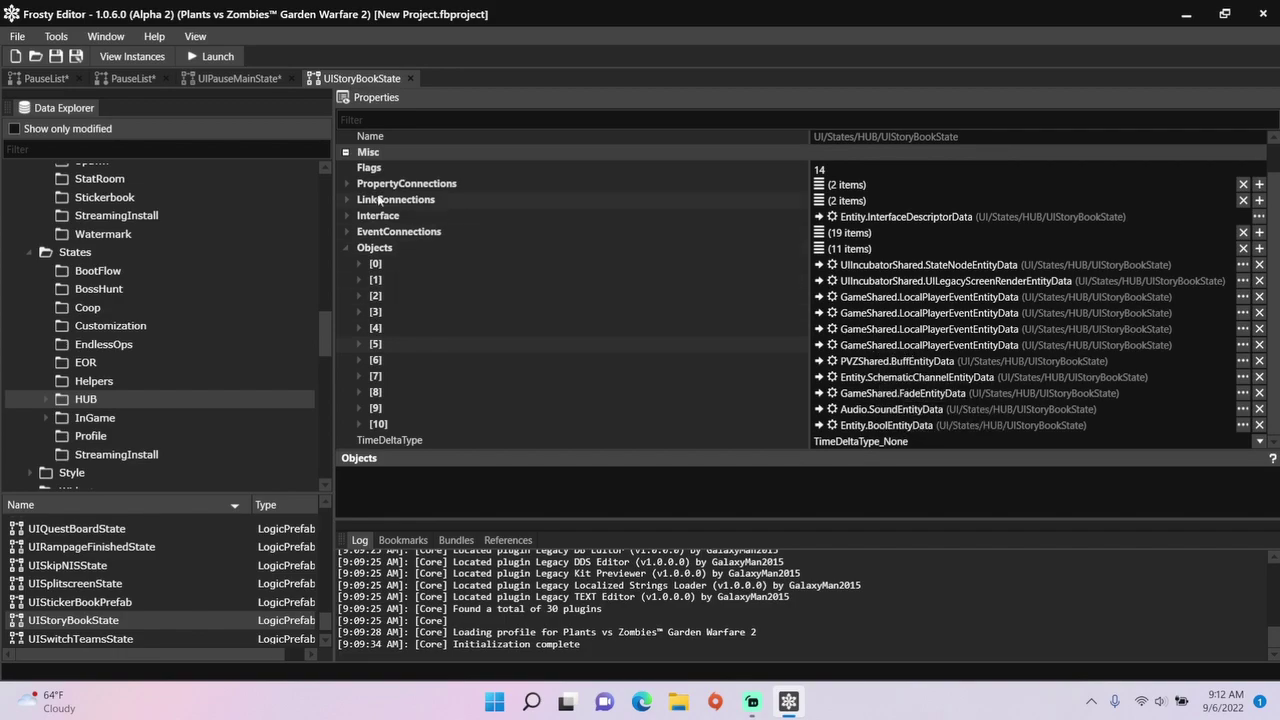
pyautogui.click(260, 78)
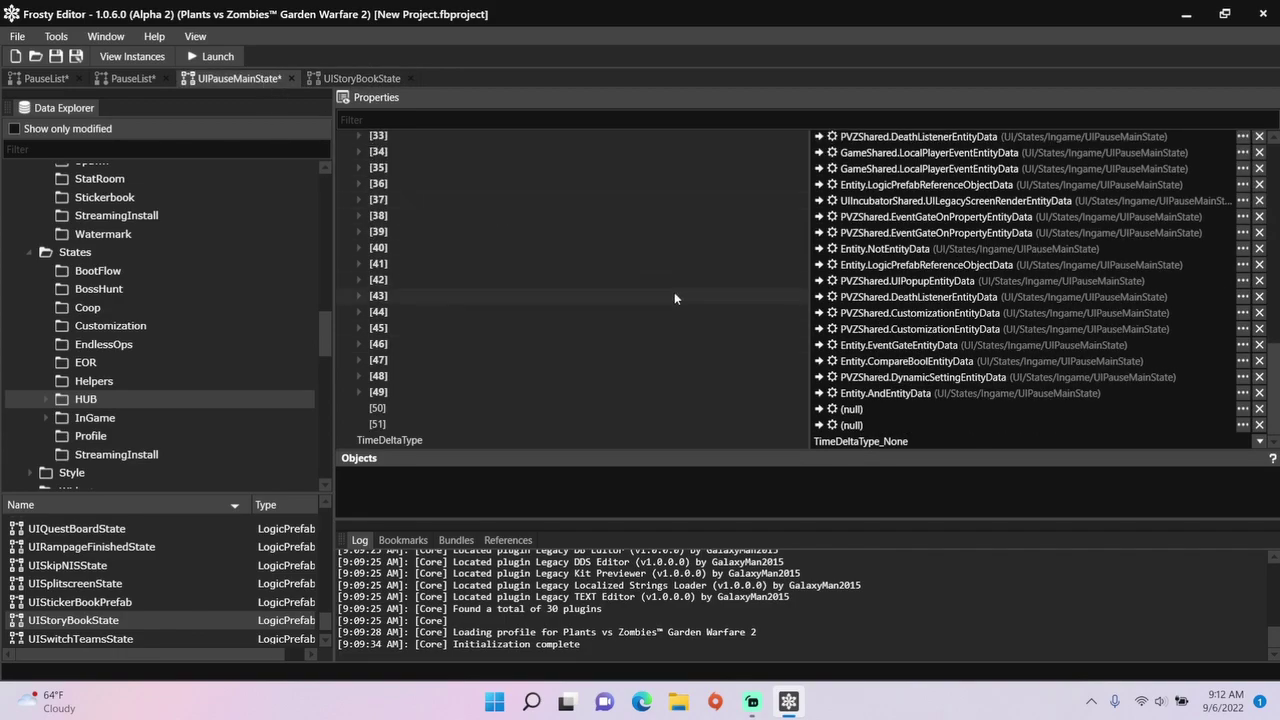
pyautogui.rightClick(848, 409)
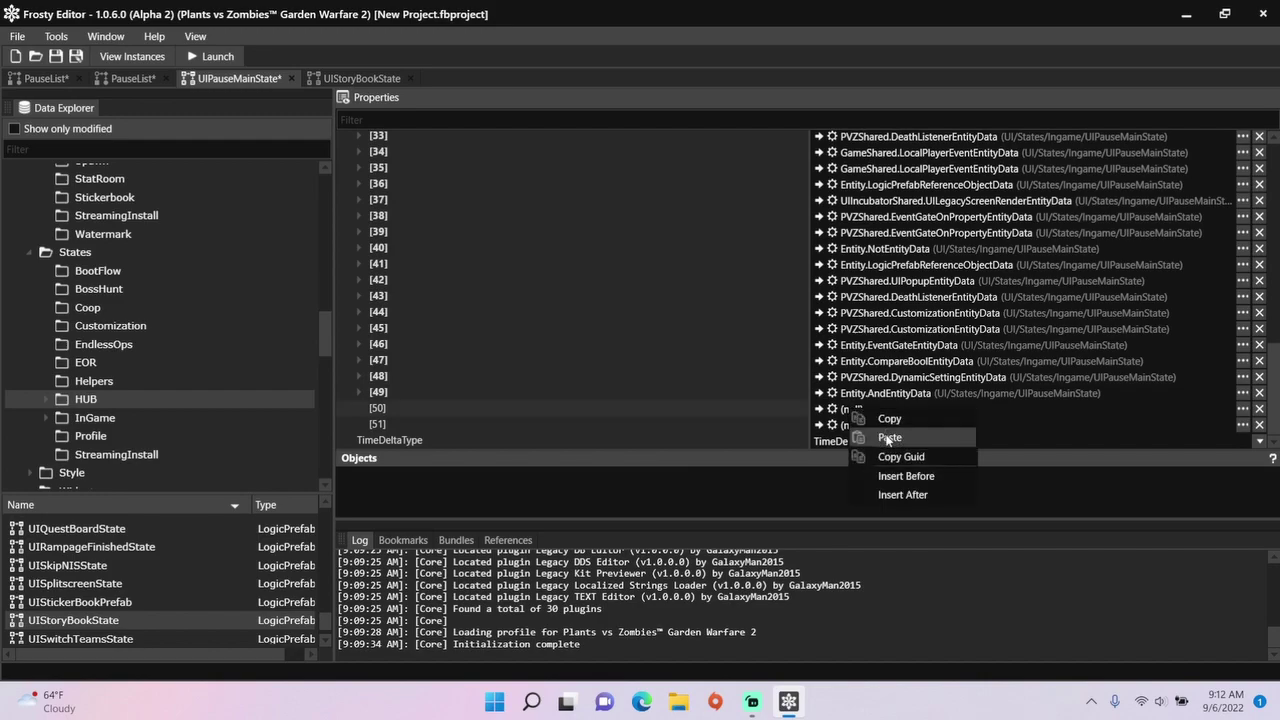
pyautogui.click(887, 438)
# Copy the SchematicChannelEntityData at [7] into Objects [51], then expand EventConnections
pyautogui.click(375, 78)
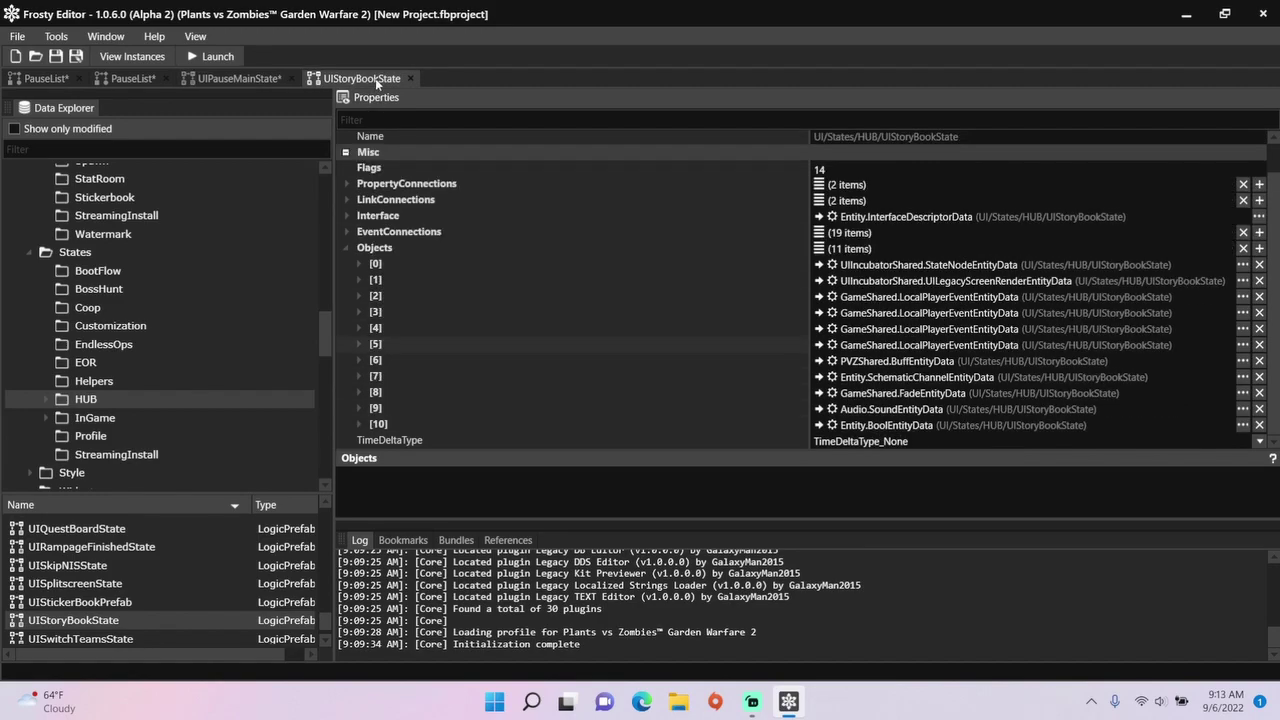
pyautogui.rightClick(866, 378)
pyautogui.click(885, 385)
pyautogui.click(268, 81)
pyautogui.rightClick(854, 426)
pyautogui.click(888, 454)
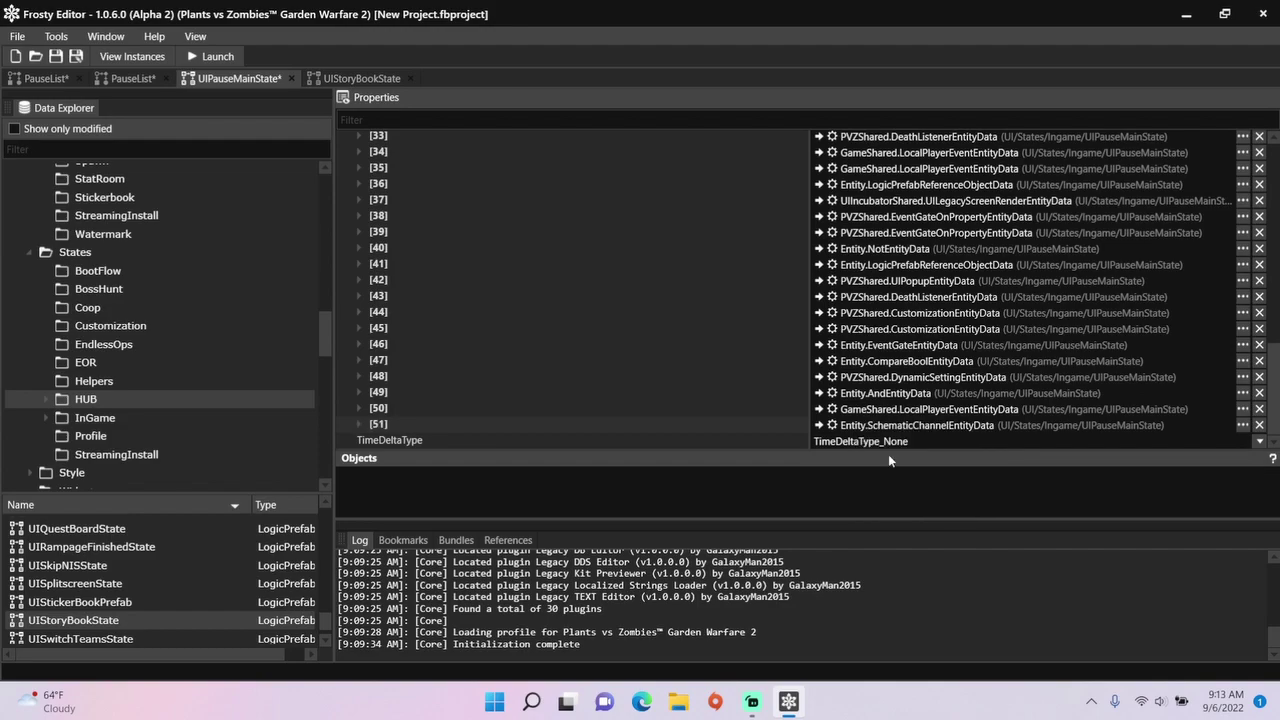
pyautogui.moveTo(1275, 392); pyautogui.dragTo(1275, 180)
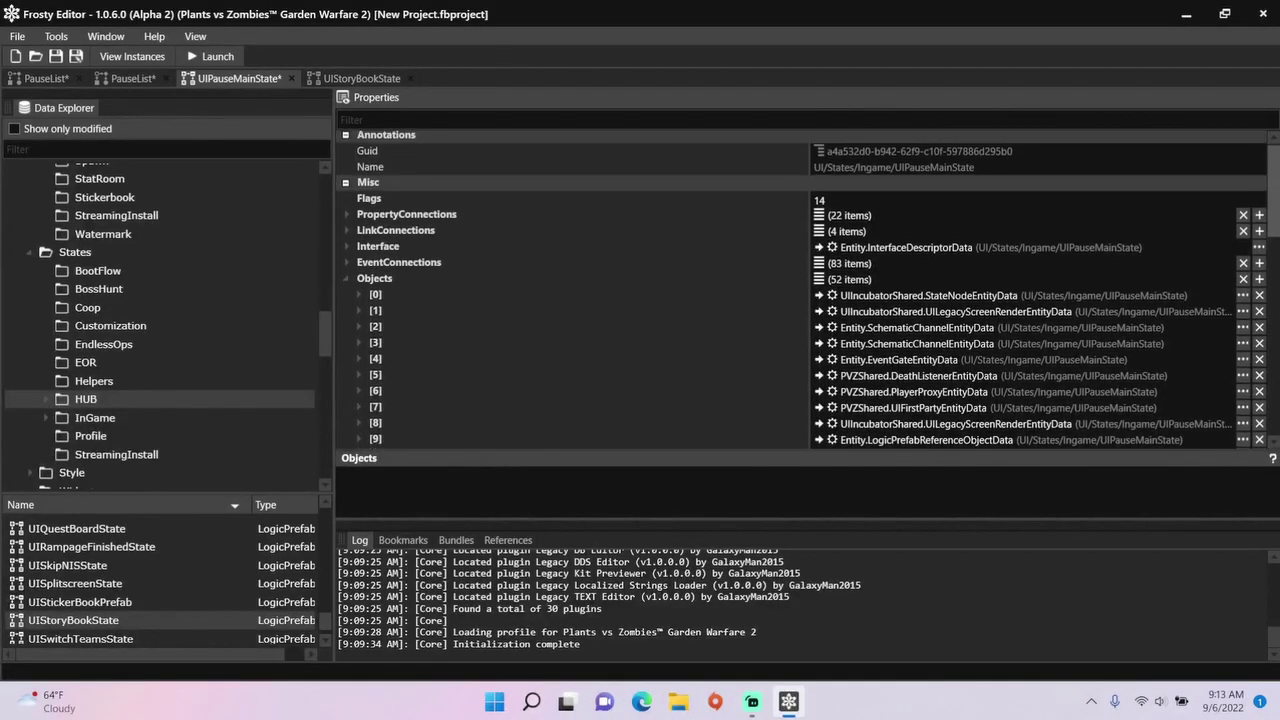
pyautogui.click(347, 263)
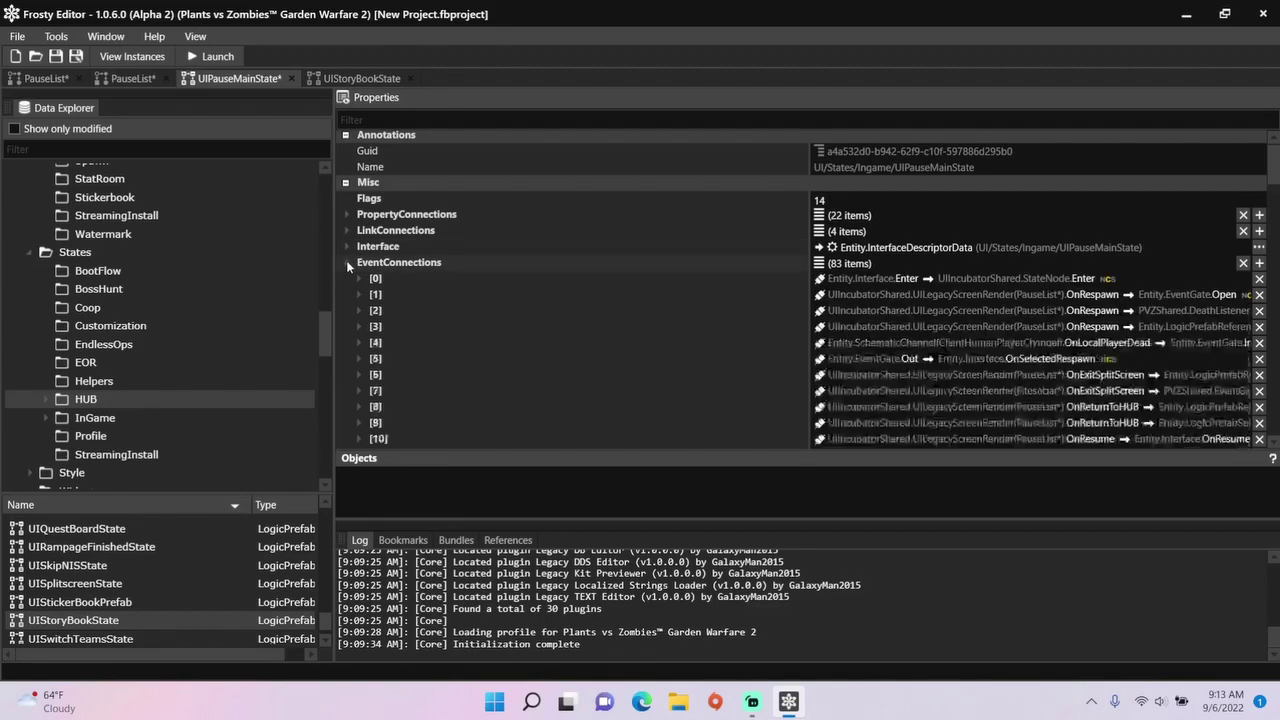
pyautogui.scroll(-1, 448, 288)
pyautogui.scroll(-3, 448, 289)
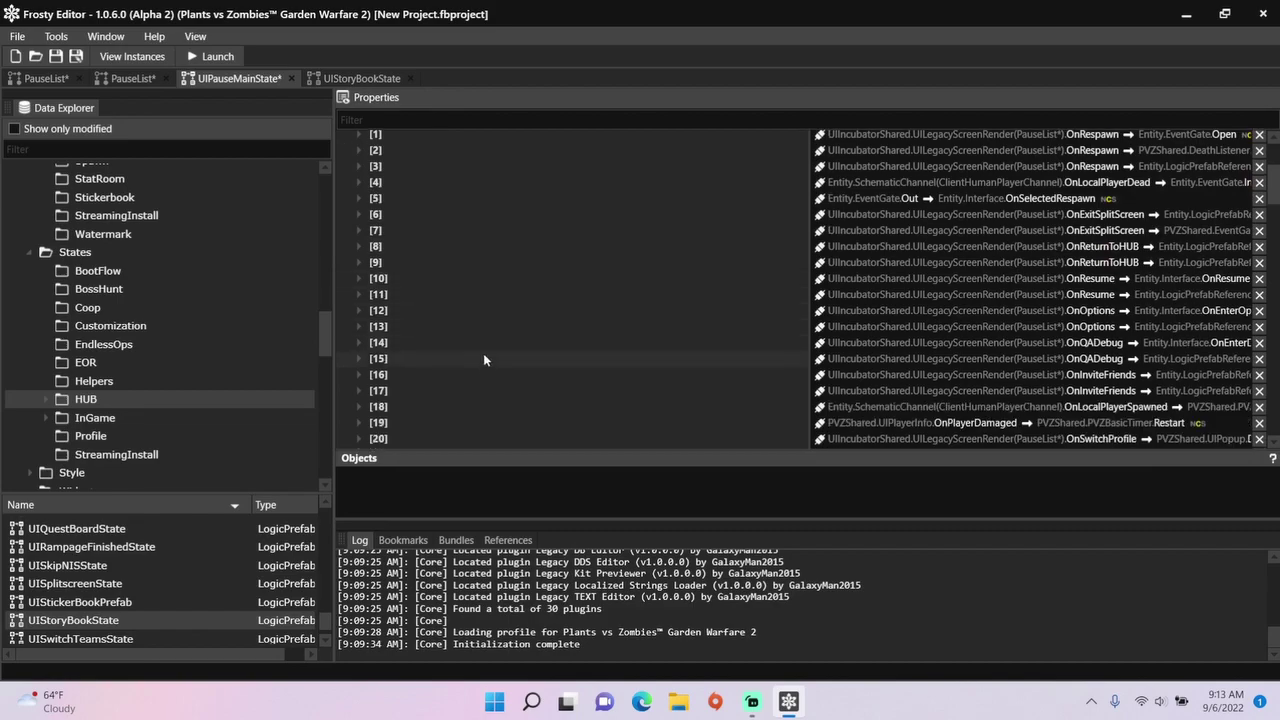
# Insert two blank event connections after connection [17]
pyautogui.rightClick(483, 397)
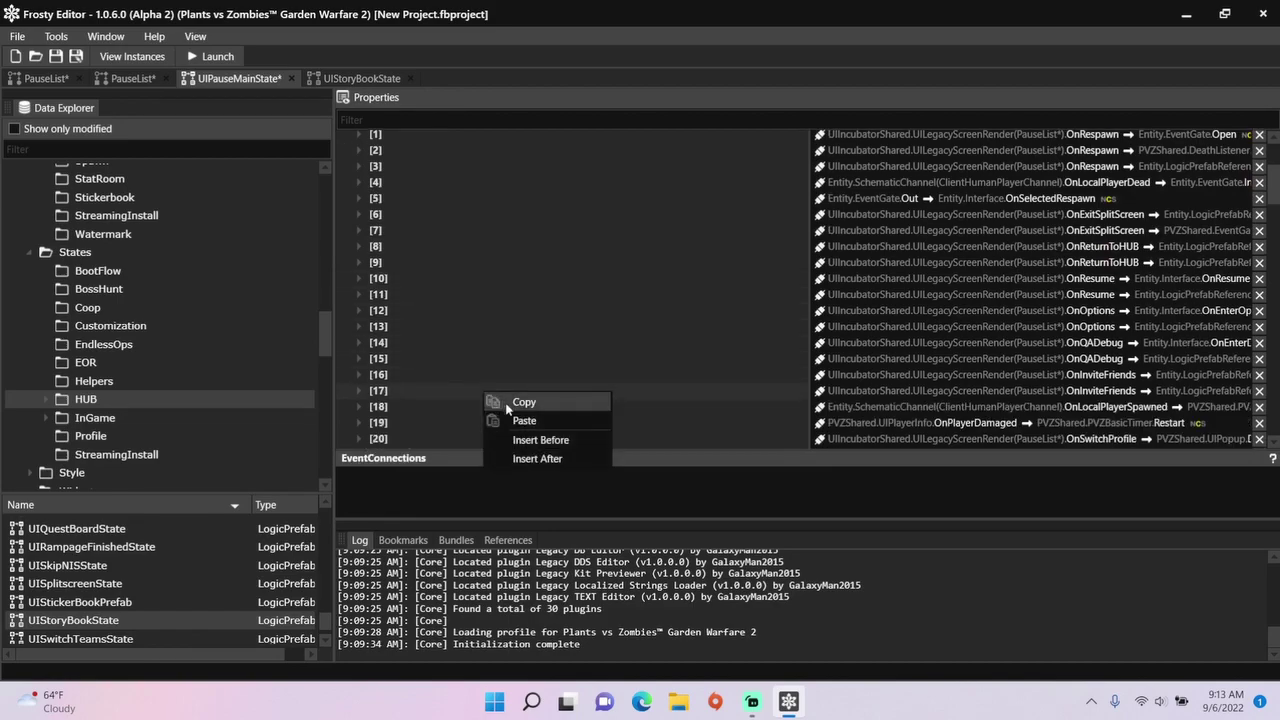
pyautogui.click(544, 460)
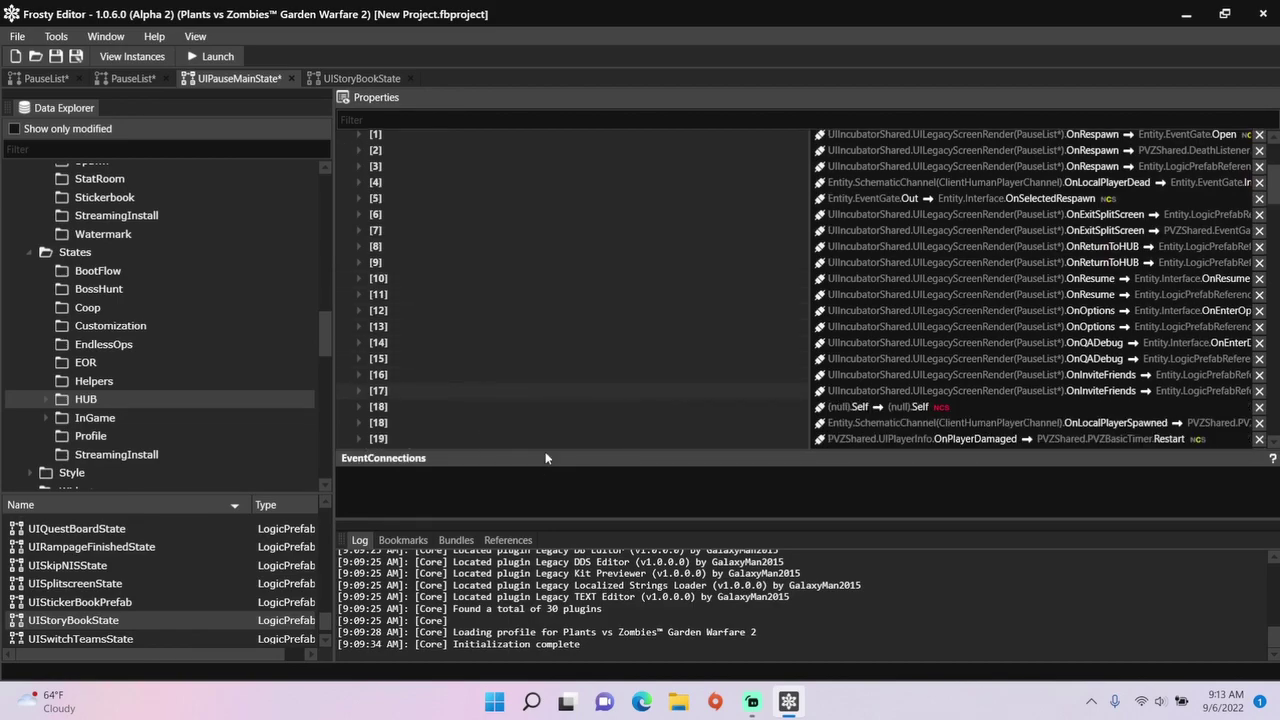
pyautogui.rightClick(550, 410)
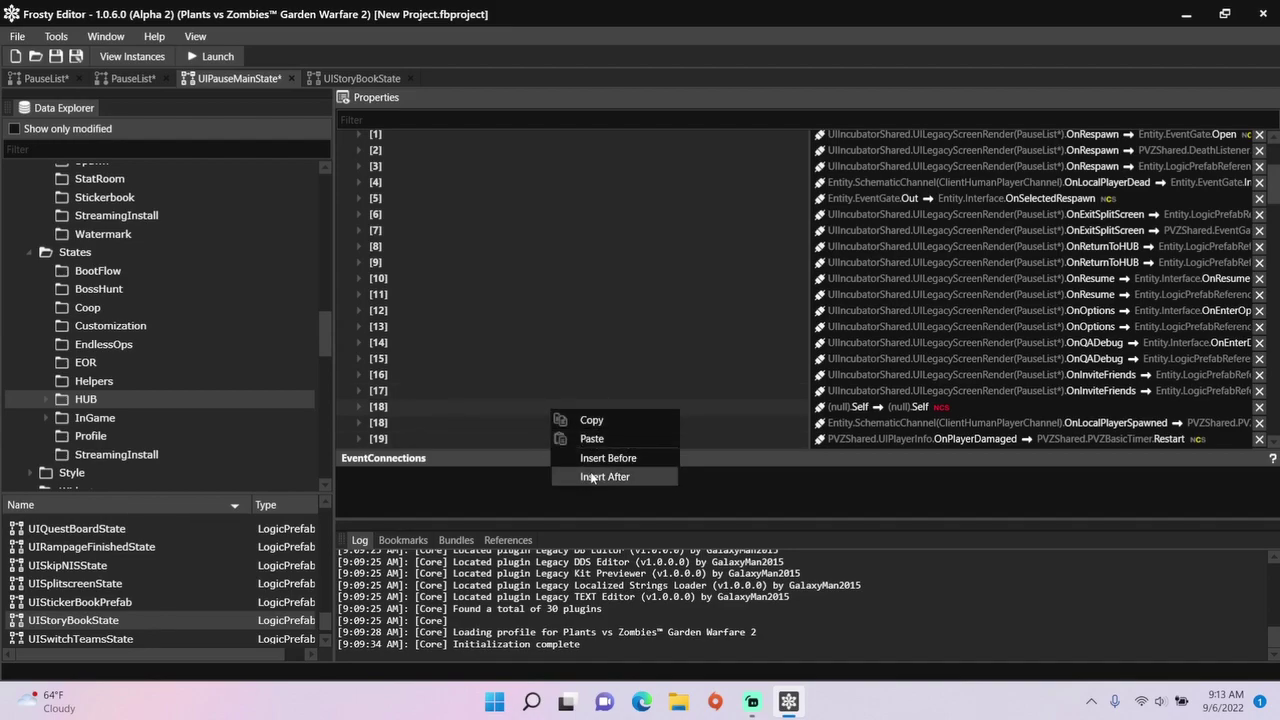
pyautogui.click(590, 472)
pyautogui.scroll(-1, 573, 345)
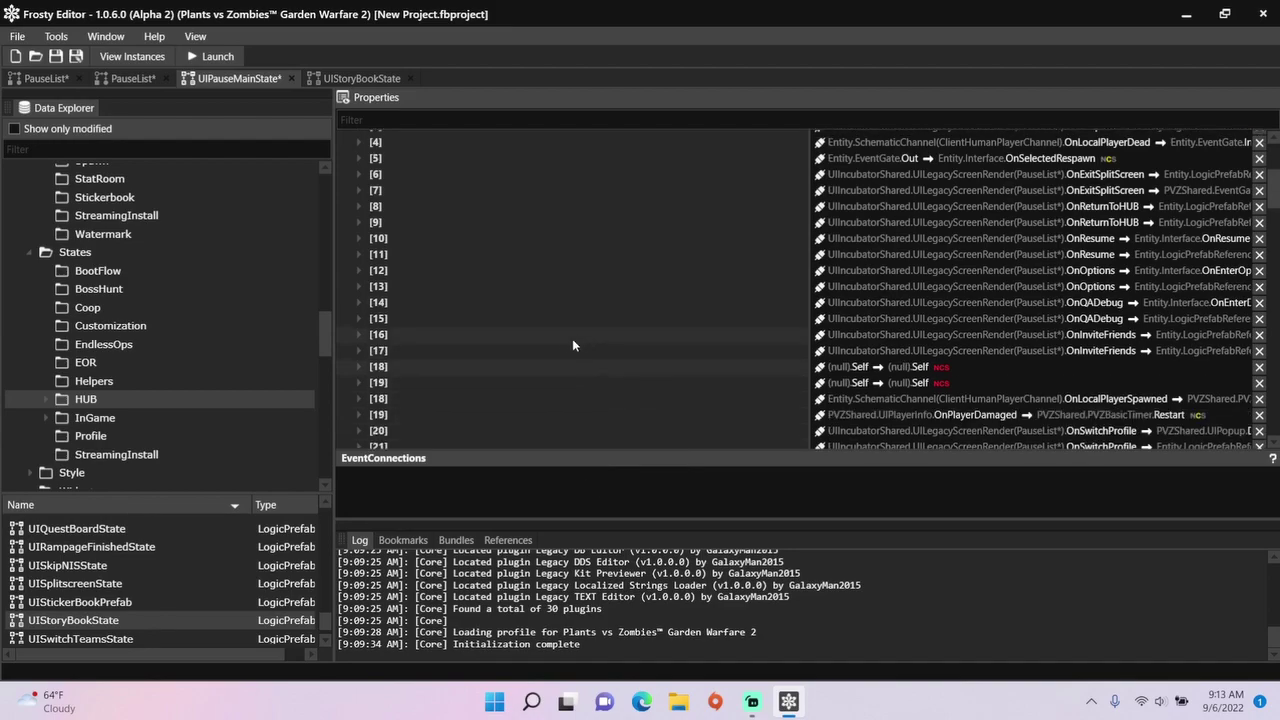
# Set connection [18]'s source to UILegacyScreenRenderEntityData and target to LocalPlayerEventEntityData
pyautogui.click(360, 366)
pyautogui.scroll(-1, 495, 336)
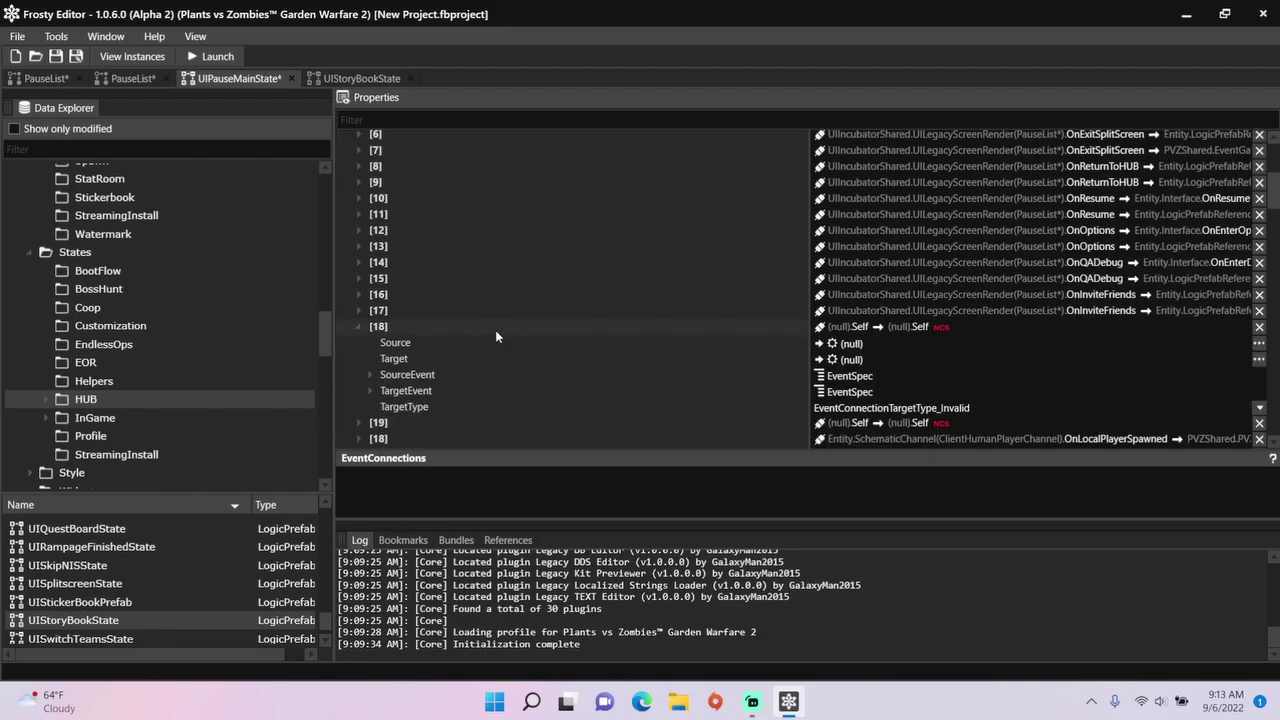
pyautogui.click(1258, 343)
pyautogui.moveTo(1262, 472); pyautogui.dragTo(1277, 575)
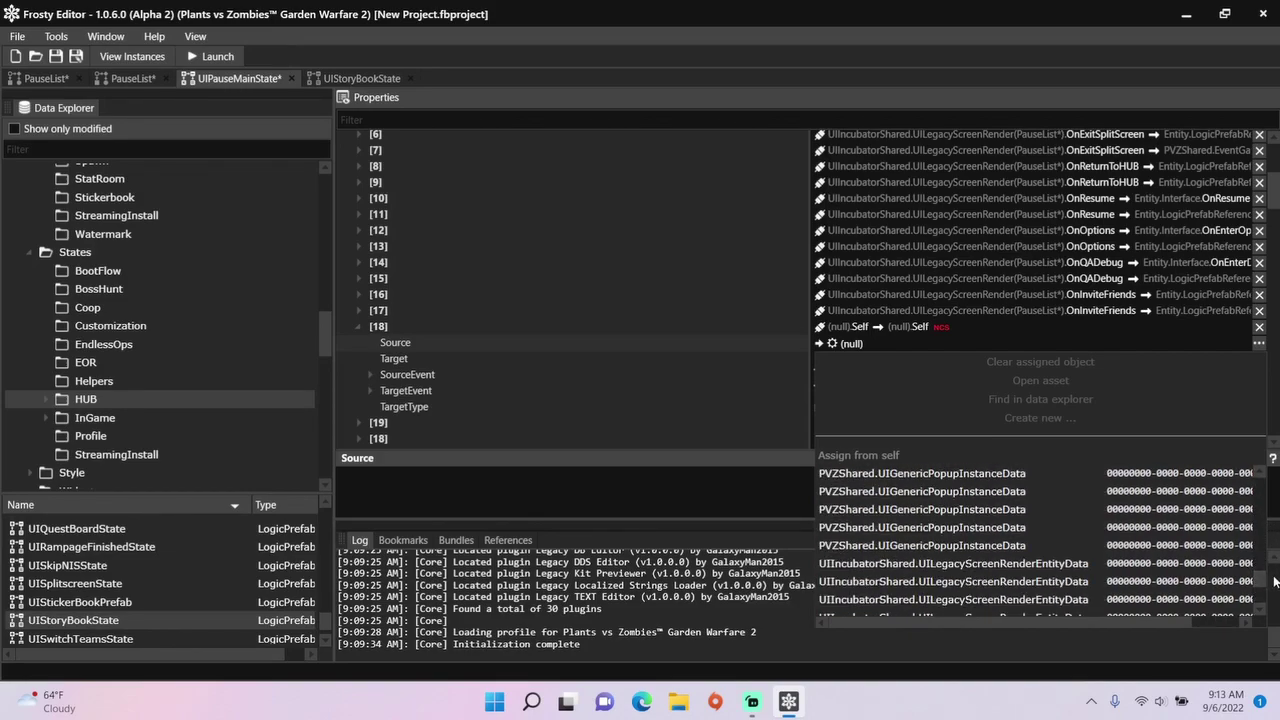
pyautogui.click(1250, 568)
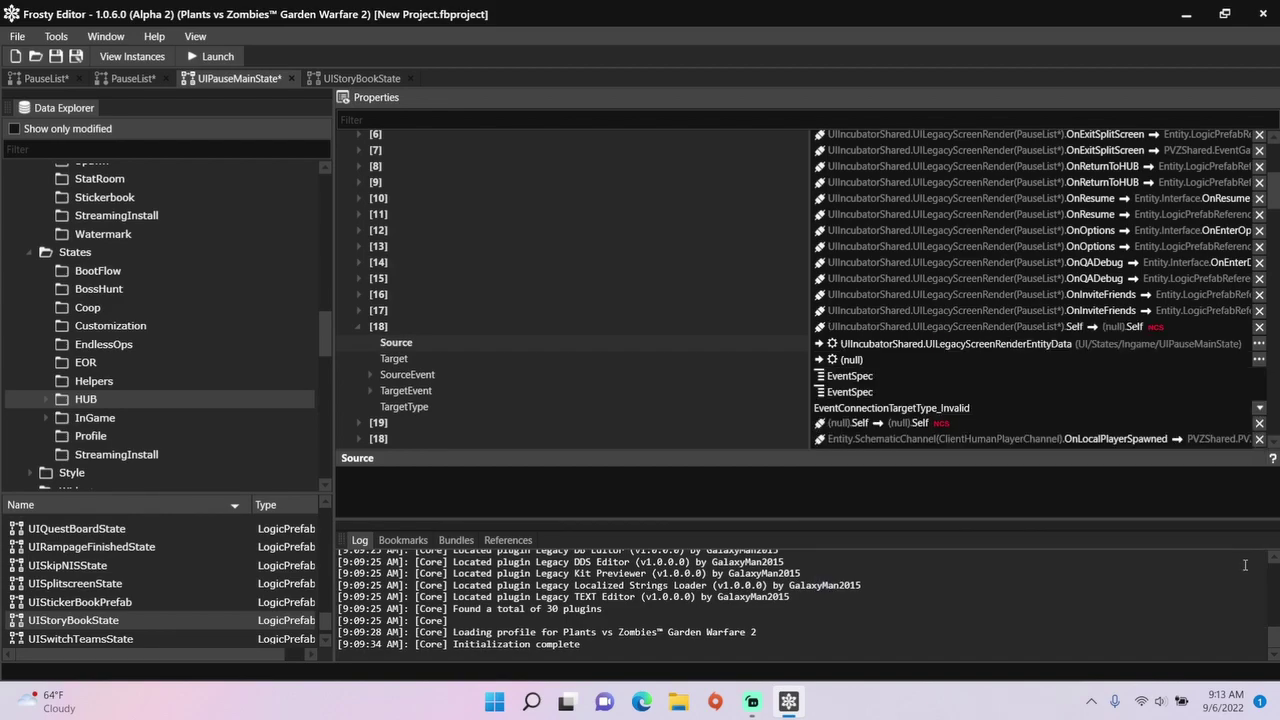
pyautogui.click(1259, 364)
pyautogui.click(1259, 359)
pyautogui.scroll(-2, 1263, 517)
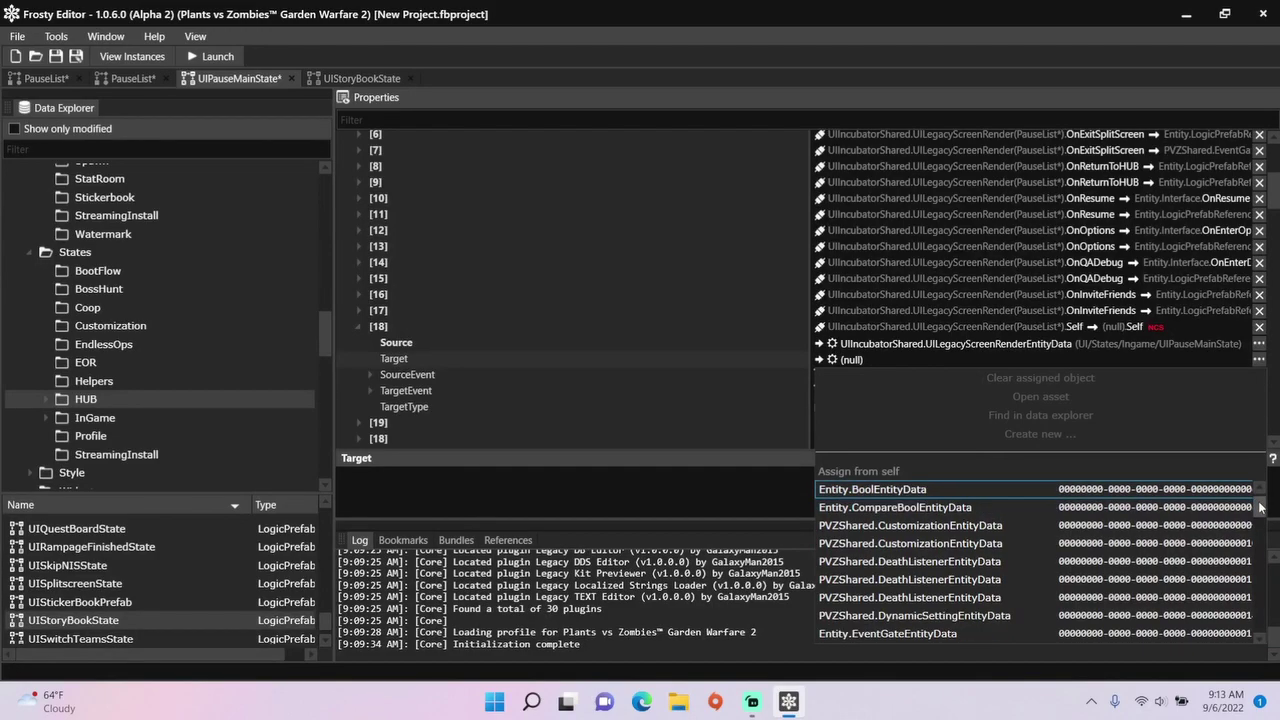
pyautogui.scroll(-2, 1263, 517)
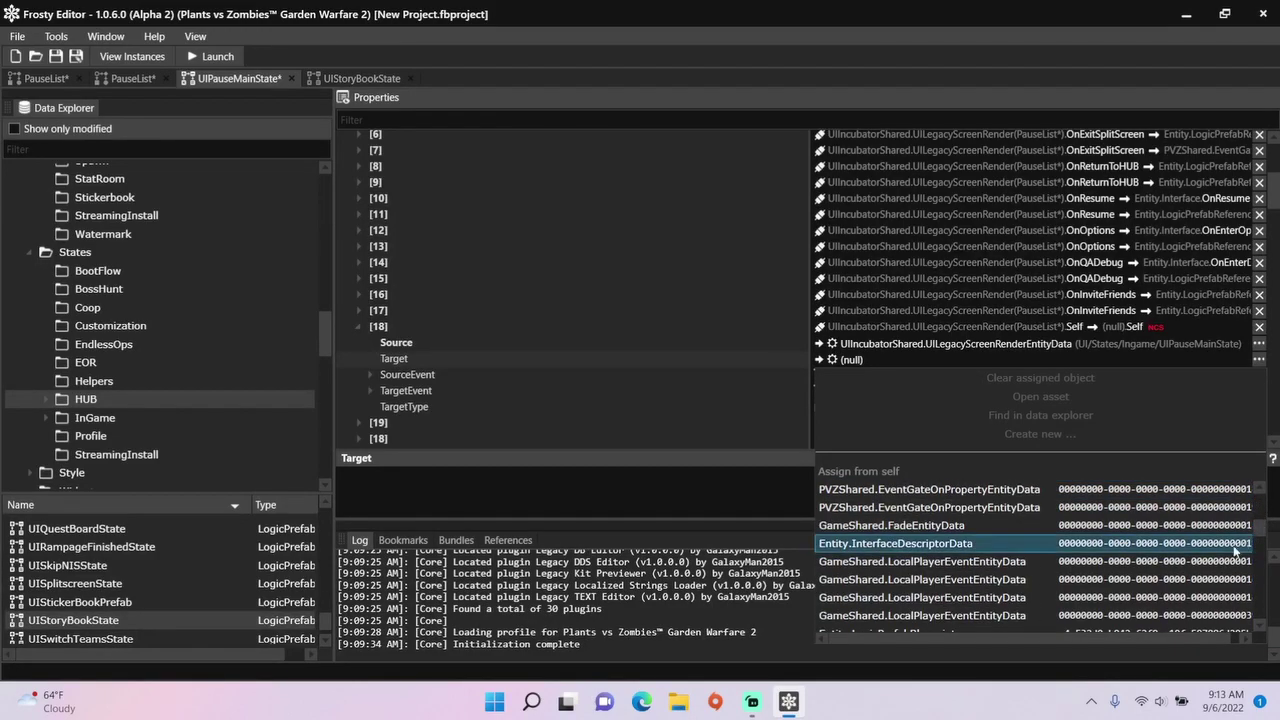
pyautogui.click(1172, 615)
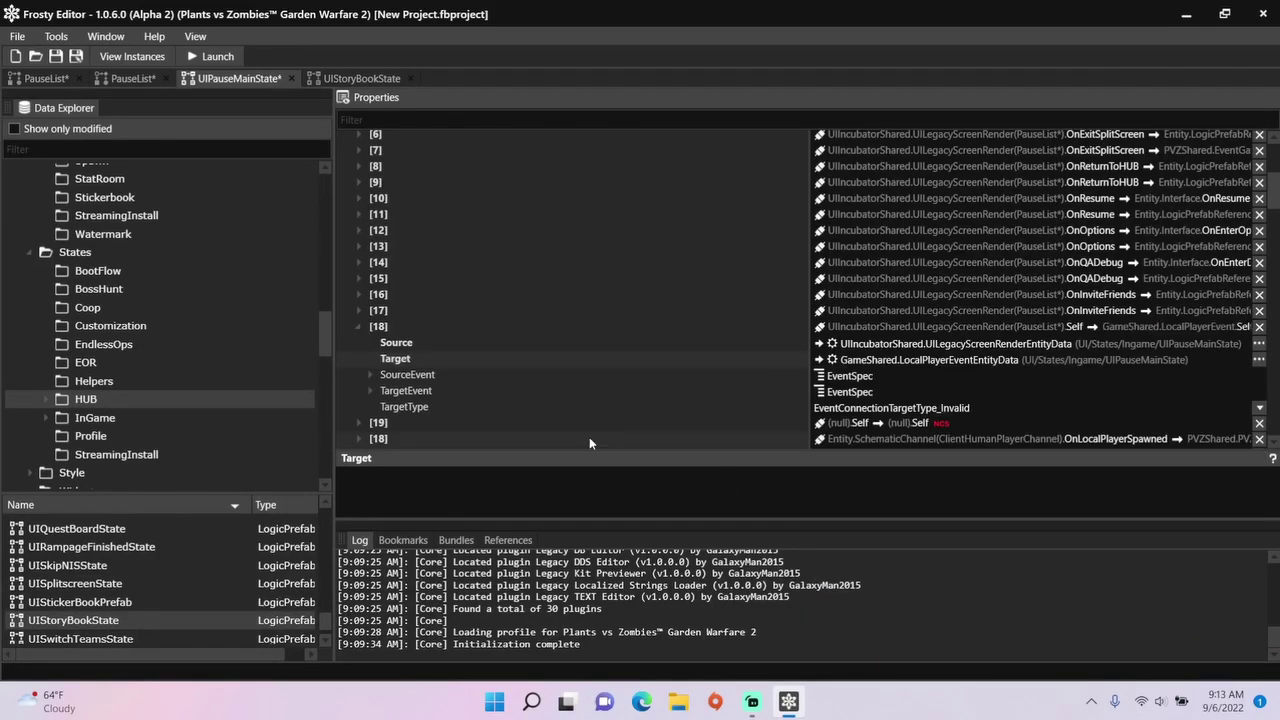
# Set connection [18]'s source event to 'OnImmortal', target event to 'In', target type Client
pyautogui.click(371, 375)
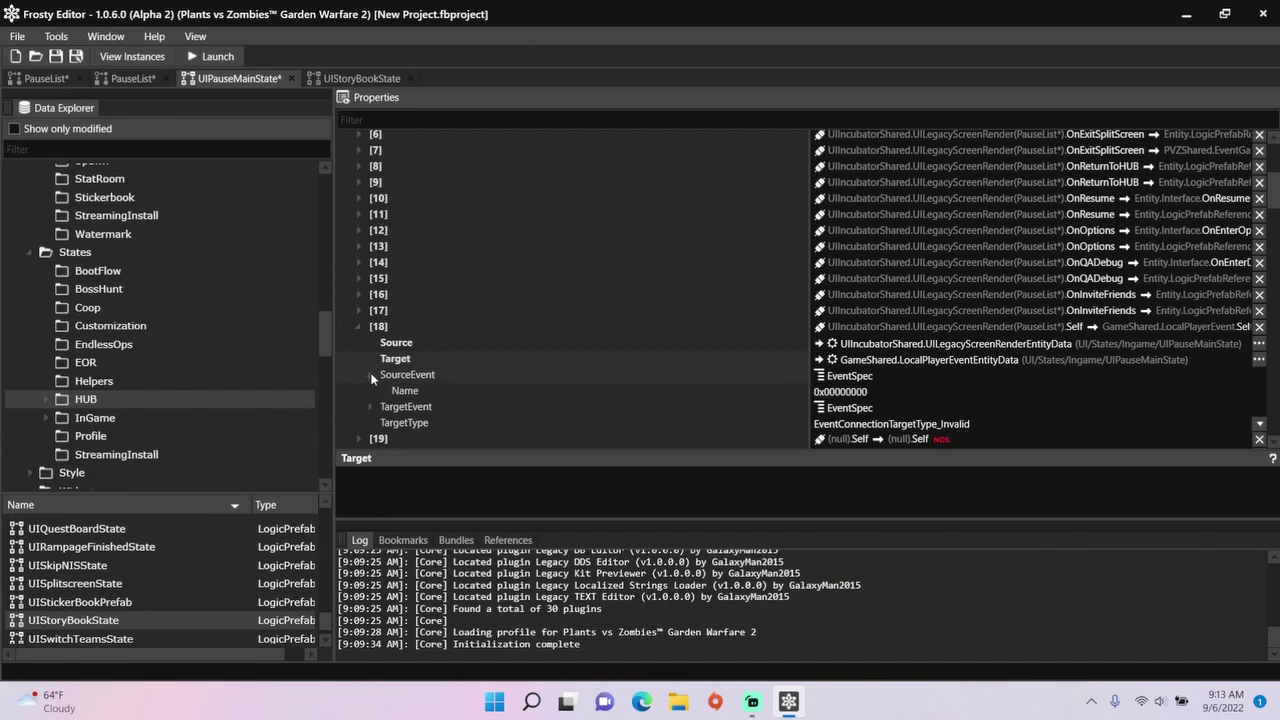
pyautogui.click(861, 391)
pyautogui.write('OnImmortal')
pyautogui.scroll(-1, 564, 356)
pyautogui.click(368, 366)
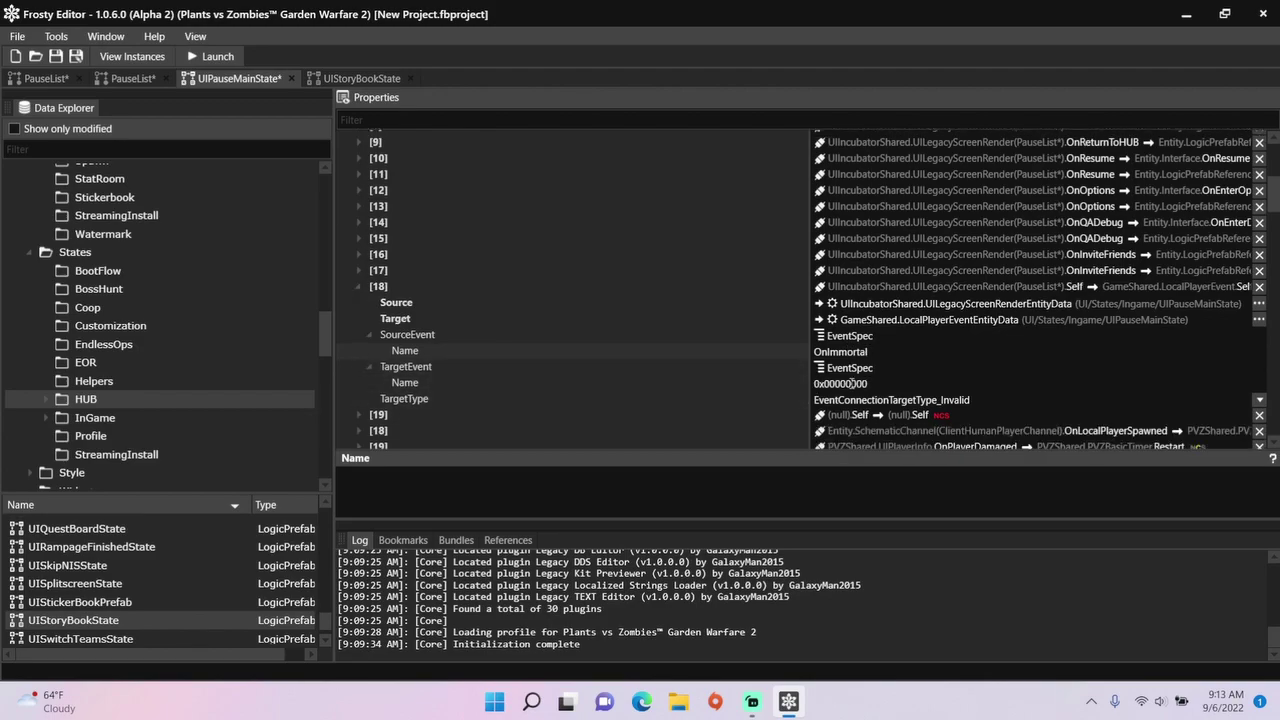
pyautogui.click(887, 382)
pyautogui.press('BackSpace')
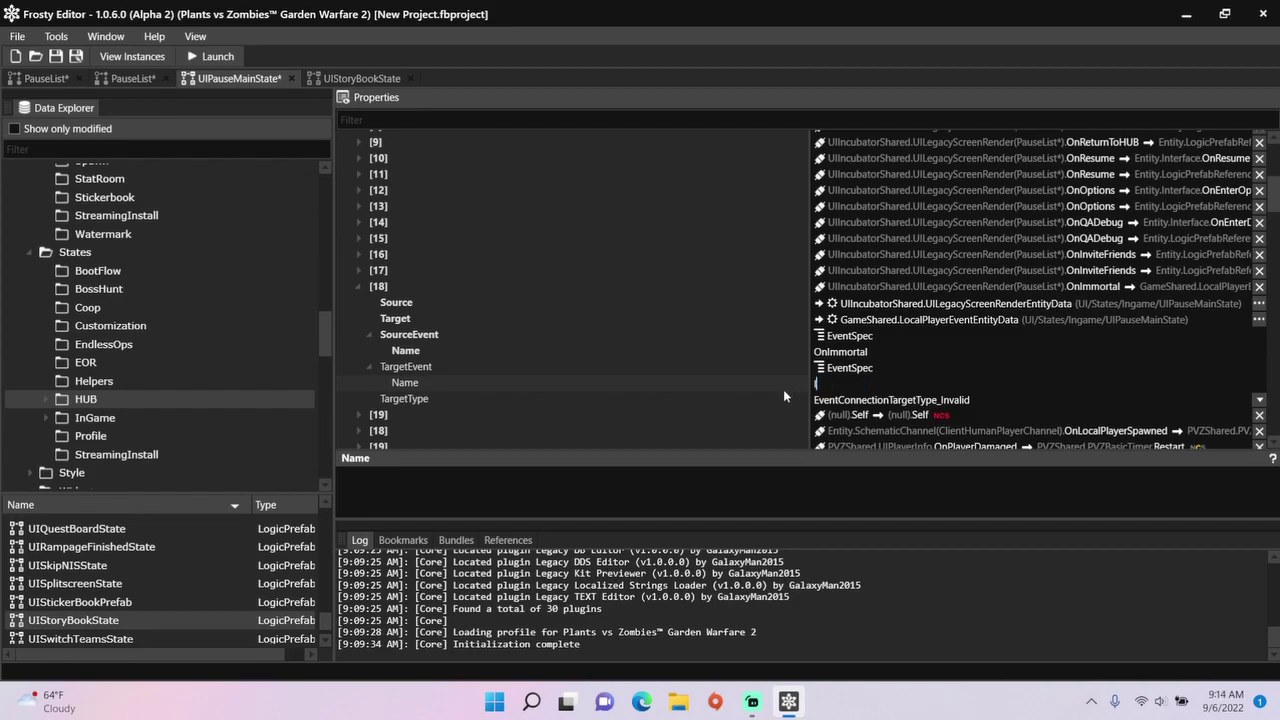
pyautogui.click(1259, 400)
pyautogui.click(1178, 447)
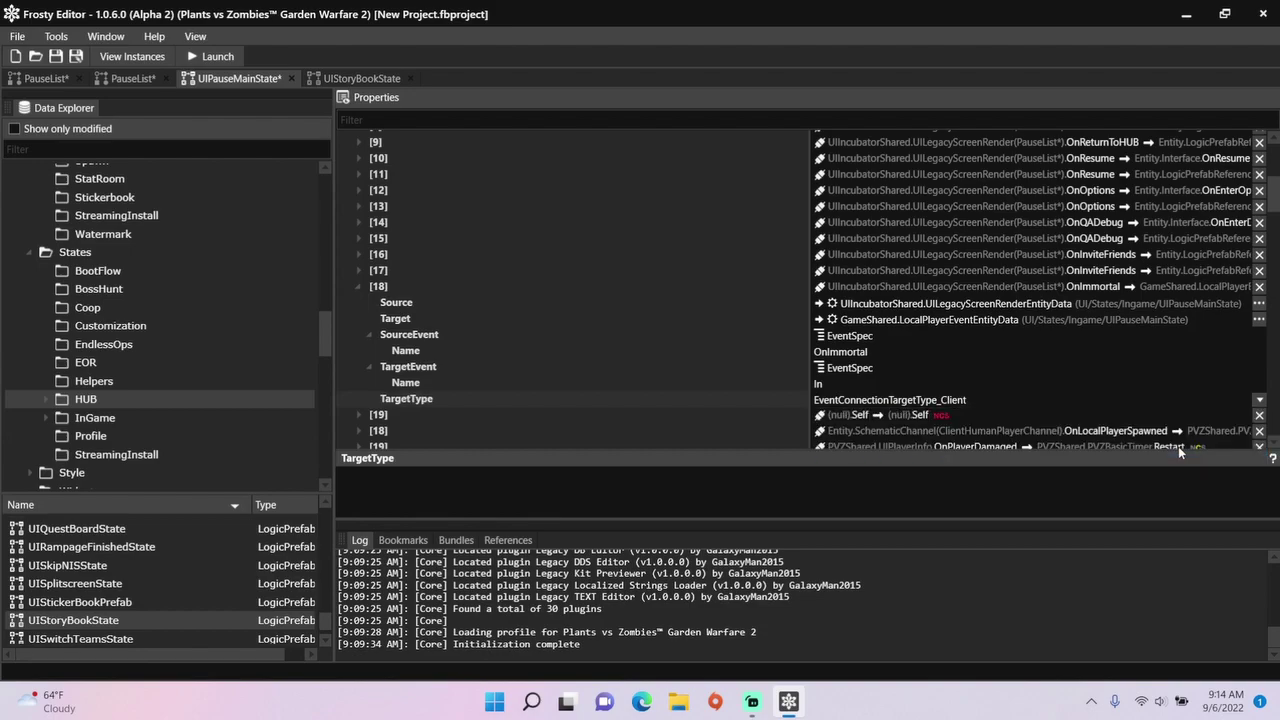
# Assign LocalPlayerEventEntityData as connection 19's source and SchematicChannelEntityData as its target
pyautogui.click(360, 414)
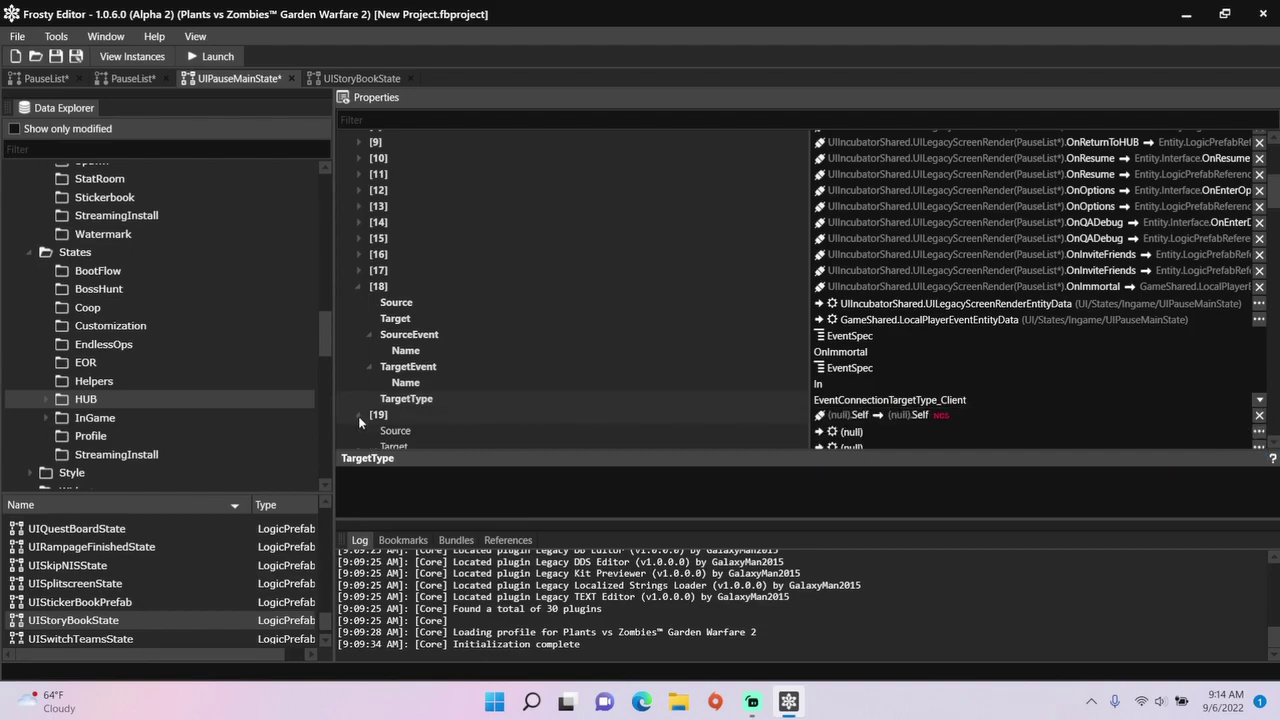
pyautogui.scroll(-3, 480, 390)
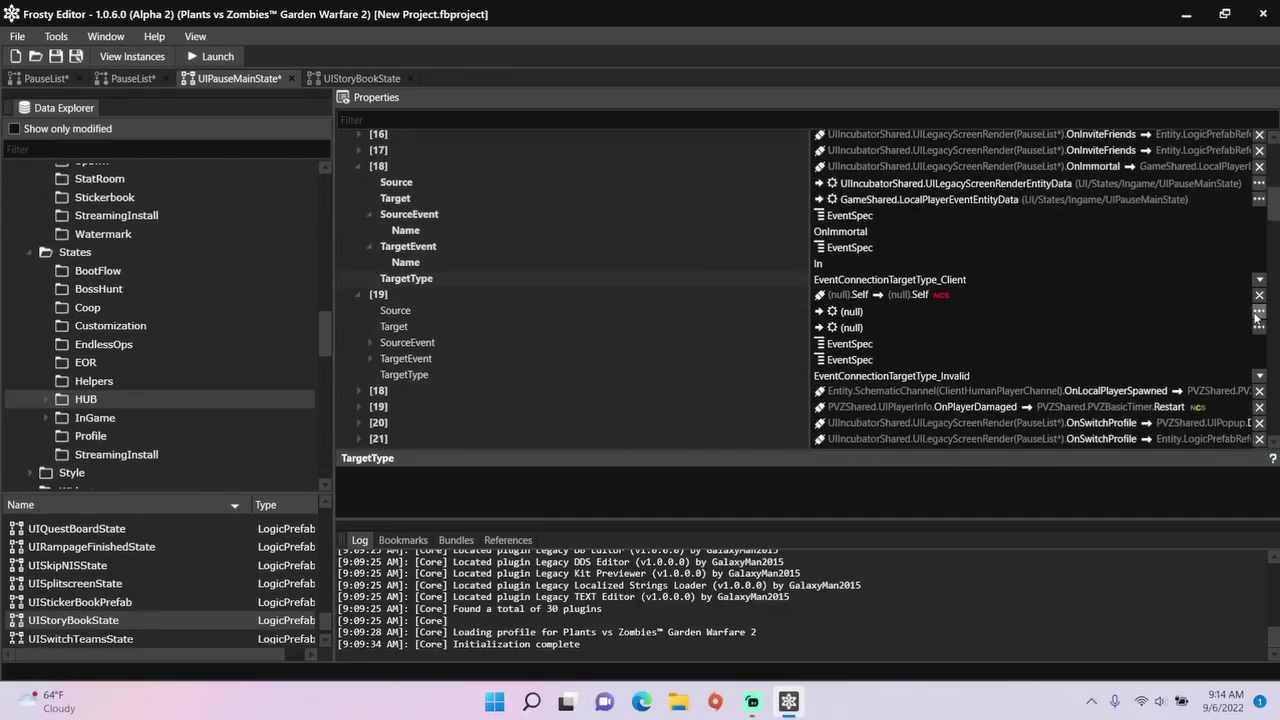
pyautogui.click(1259, 313)
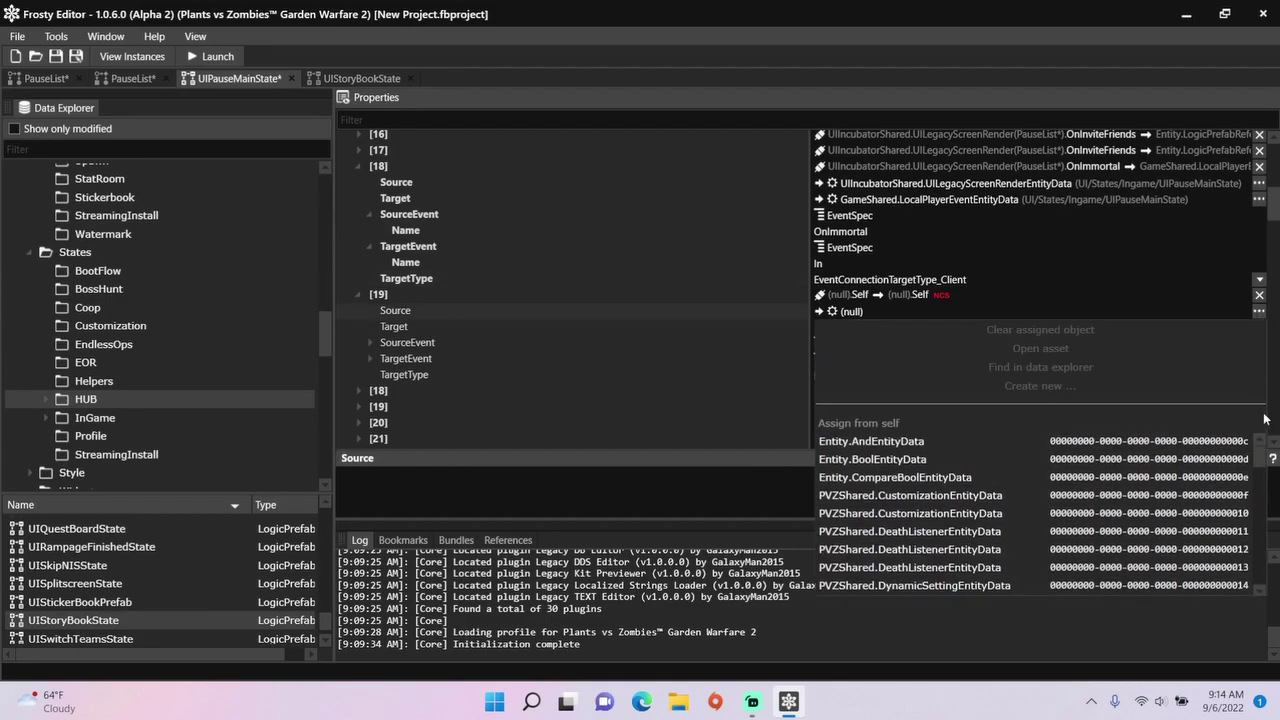
pyautogui.scroll(-1, 1262, 462)
pyautogui.scroll(-3, 1262, 465)
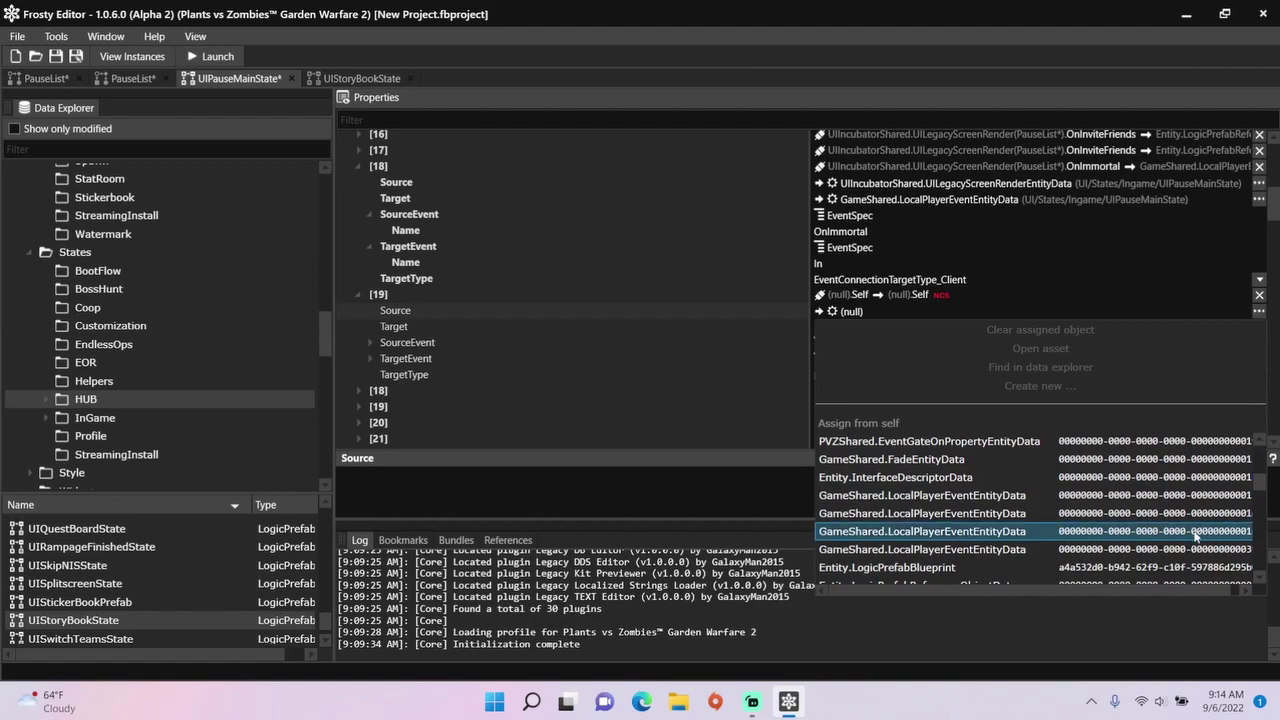
pyautogui.click(1183, 549)
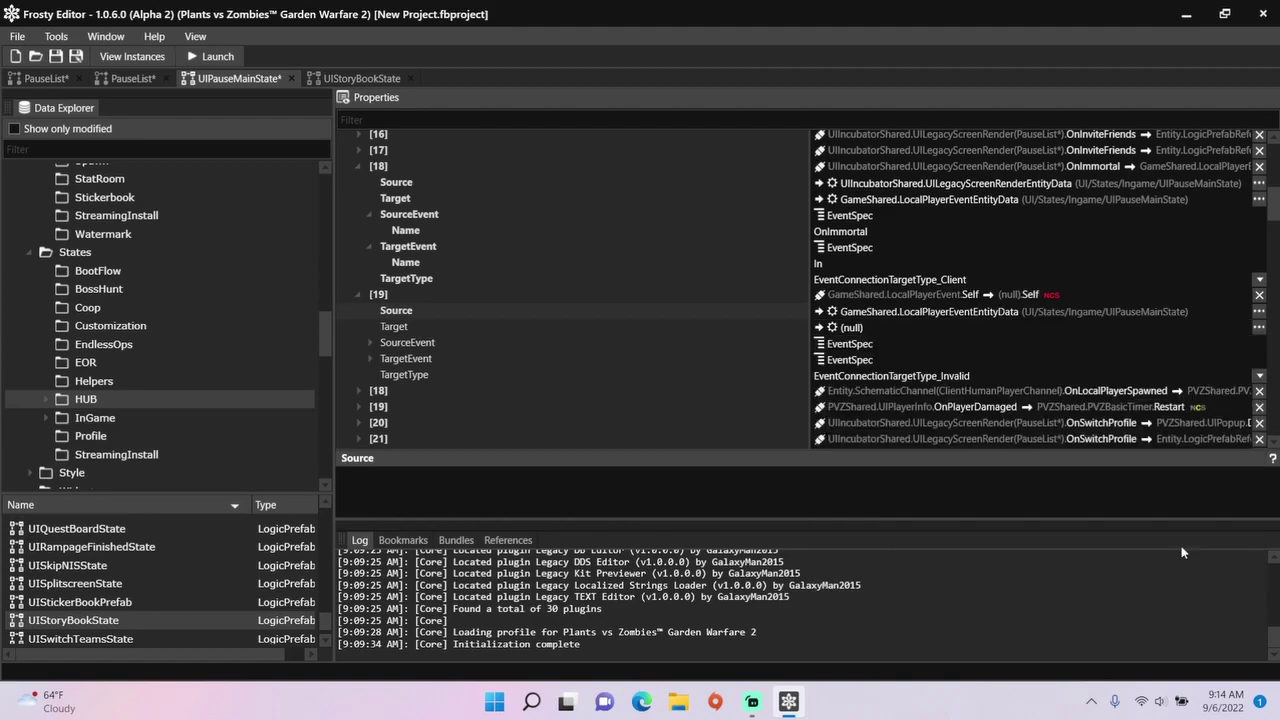
pyautogui.click(1259, 327)
pyautogui.moveTo(1261, 466); pyautogui.dragTo(1257, 542)
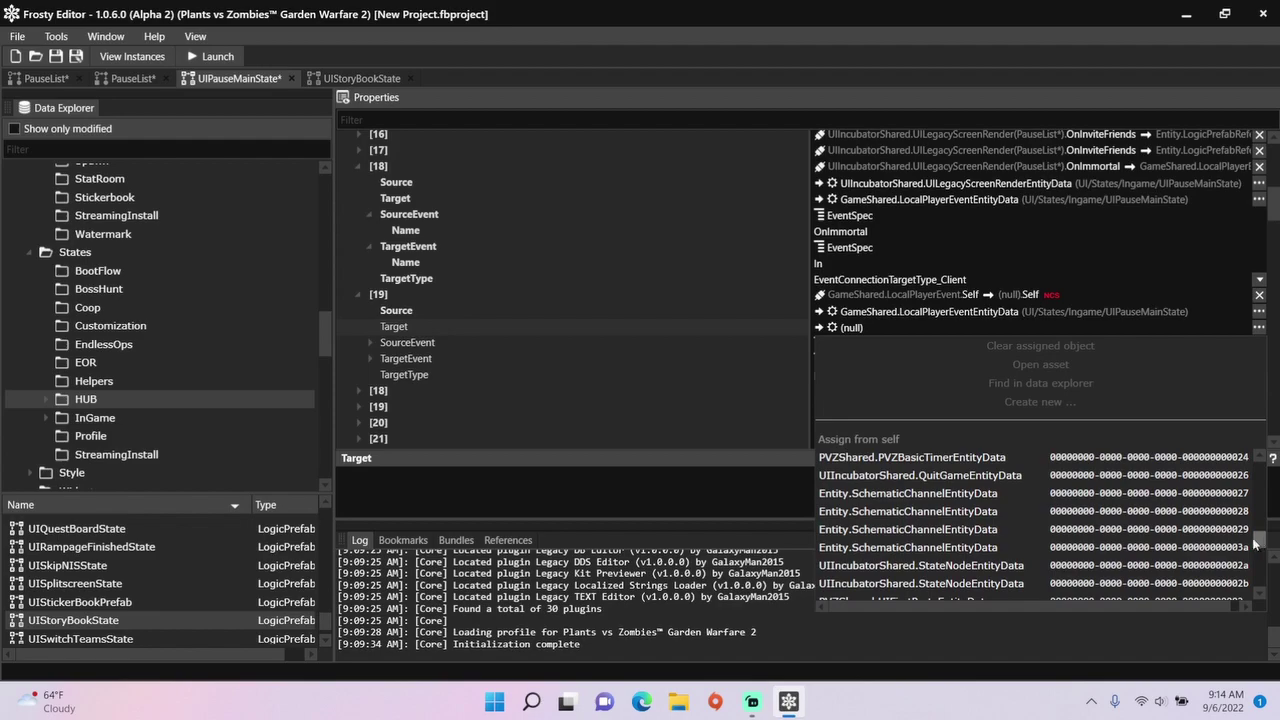
pyautogui.click(1228, 550)
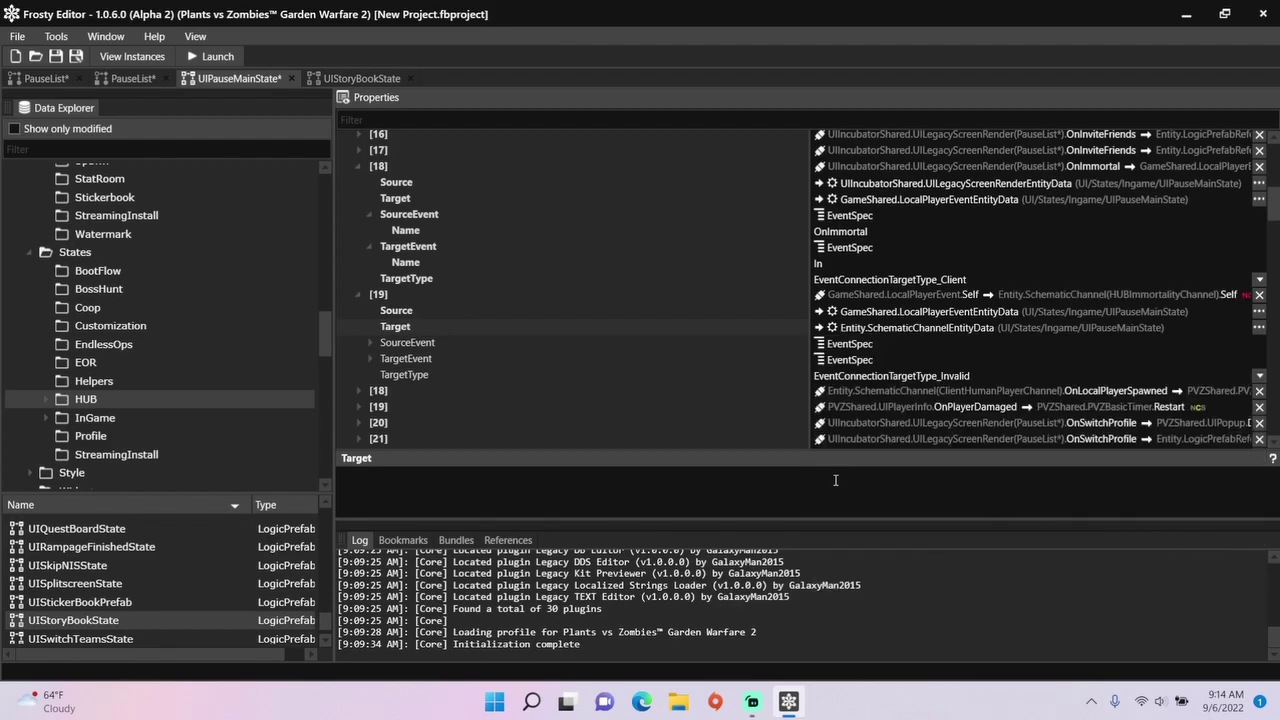
# Set connection 19's source event name to Out
pyautogui.click(371, 343)
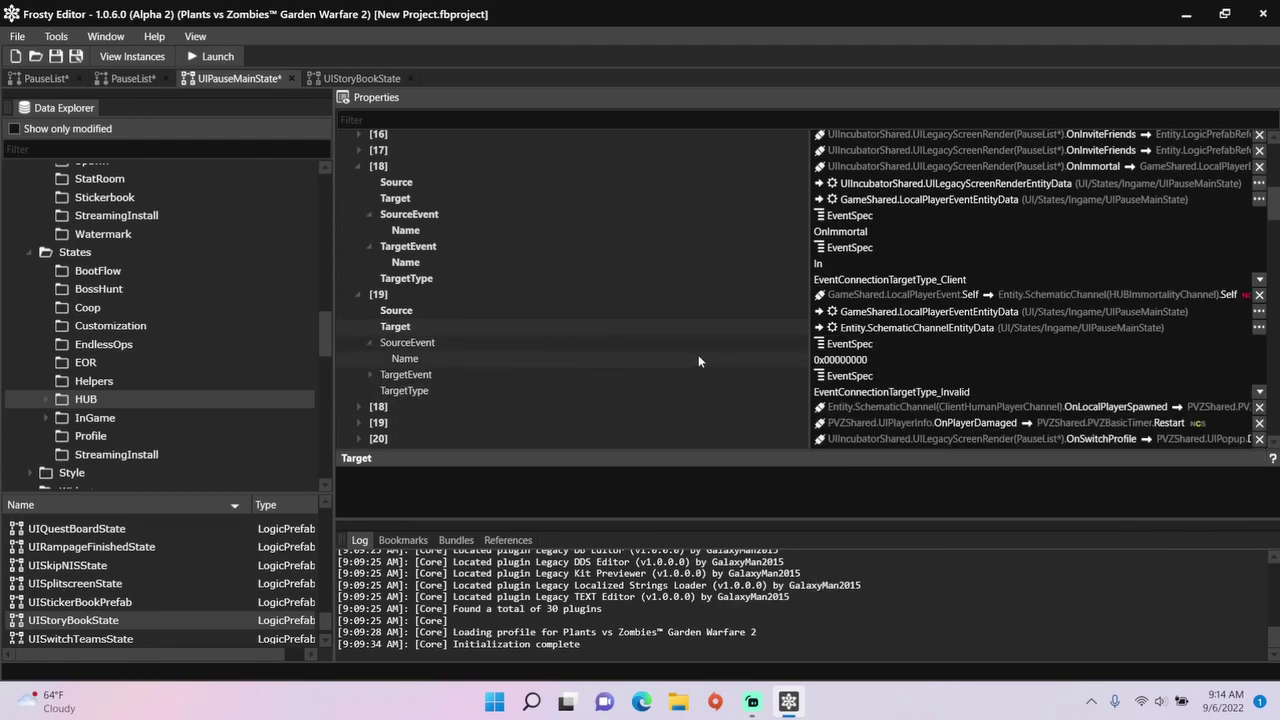
pyautogui.click(884, 360)
pyautogui.write('Out')
pyautogui.press('Return')
# Set connection 19's target event to SetImmortal with target type Client
pyautogui.click(370, 375)
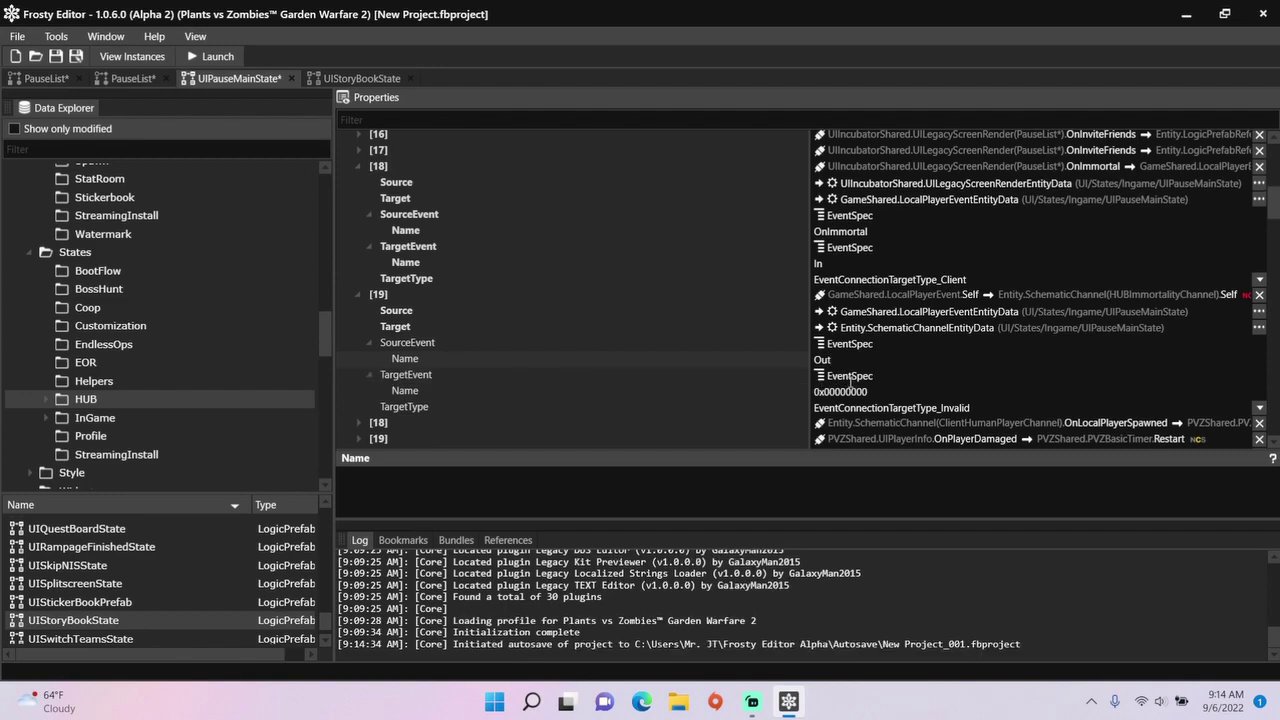
pyautogui.click(825, 392)
pyautogui.write('S')
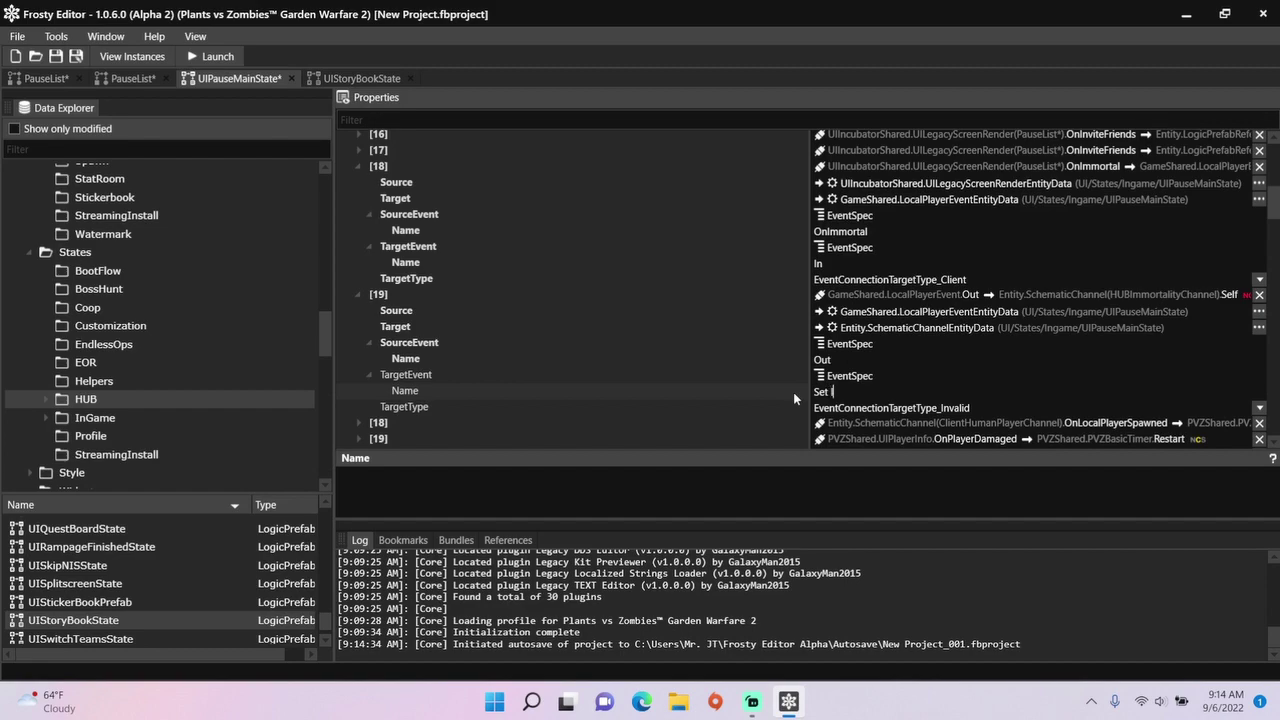
pyautogui.write('etImmortal')
pyautogui.click(1261, 408)
pyautogui.click(1261, 408)
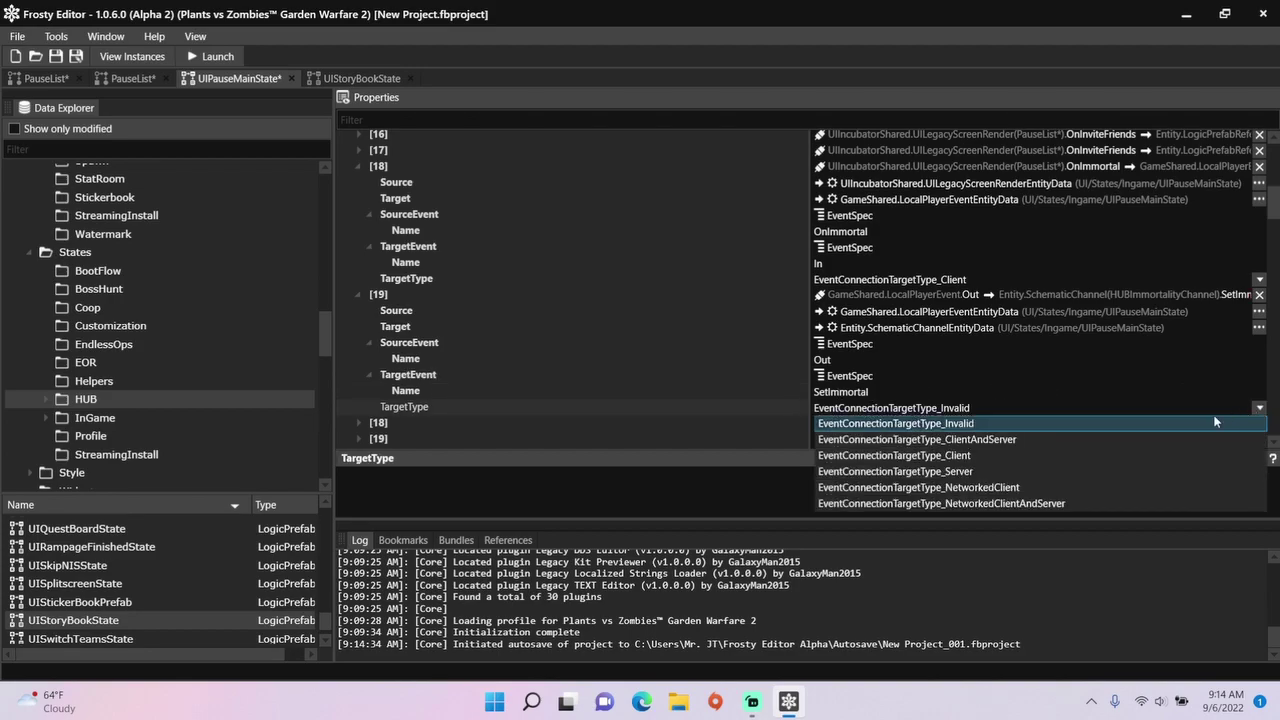
pyautogui.click(1156, 449)
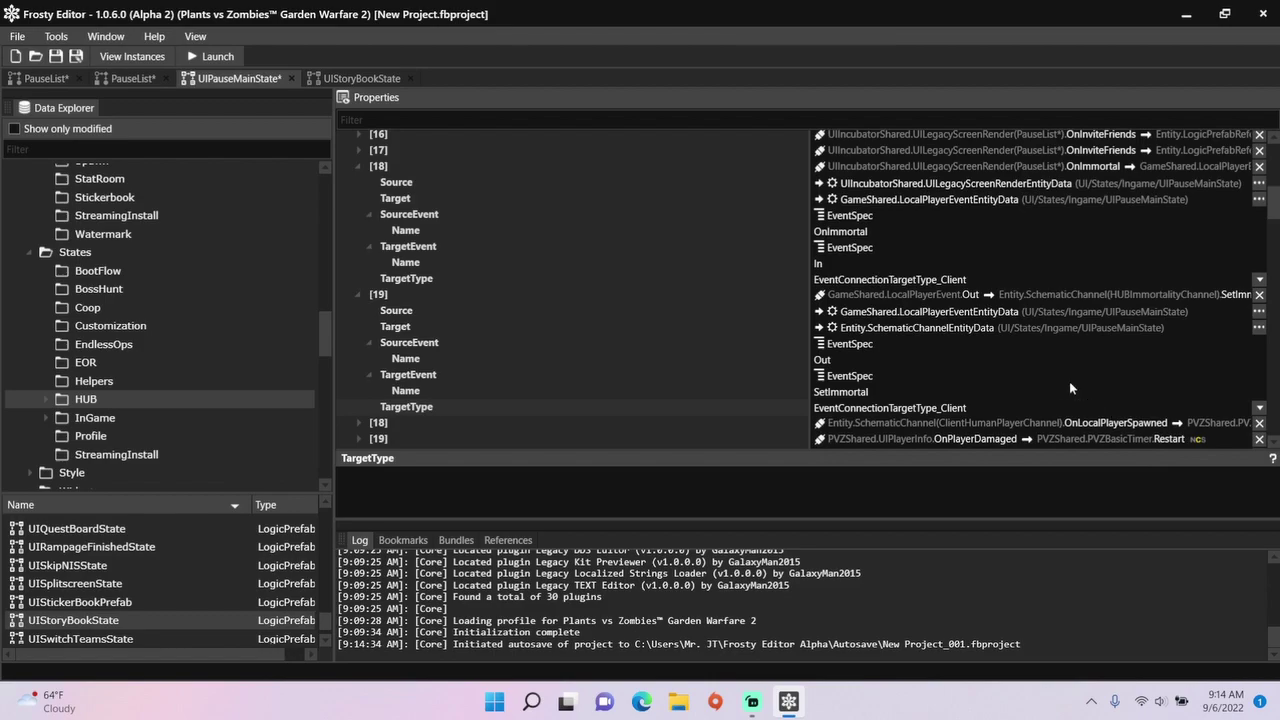
# Save the project under the file name Immortality
pyautogui.hotkey('ctrl', 's')
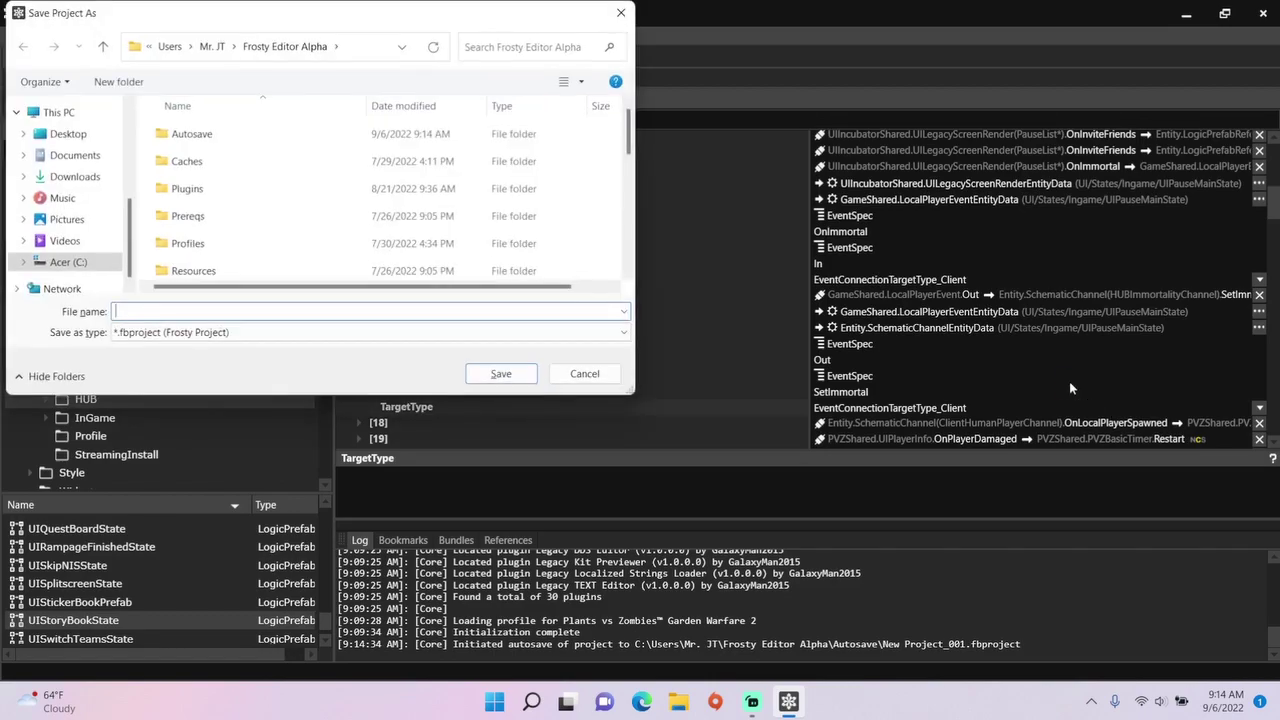
pyautogui.write('Immortality')
pyautogui.click(519, 373)
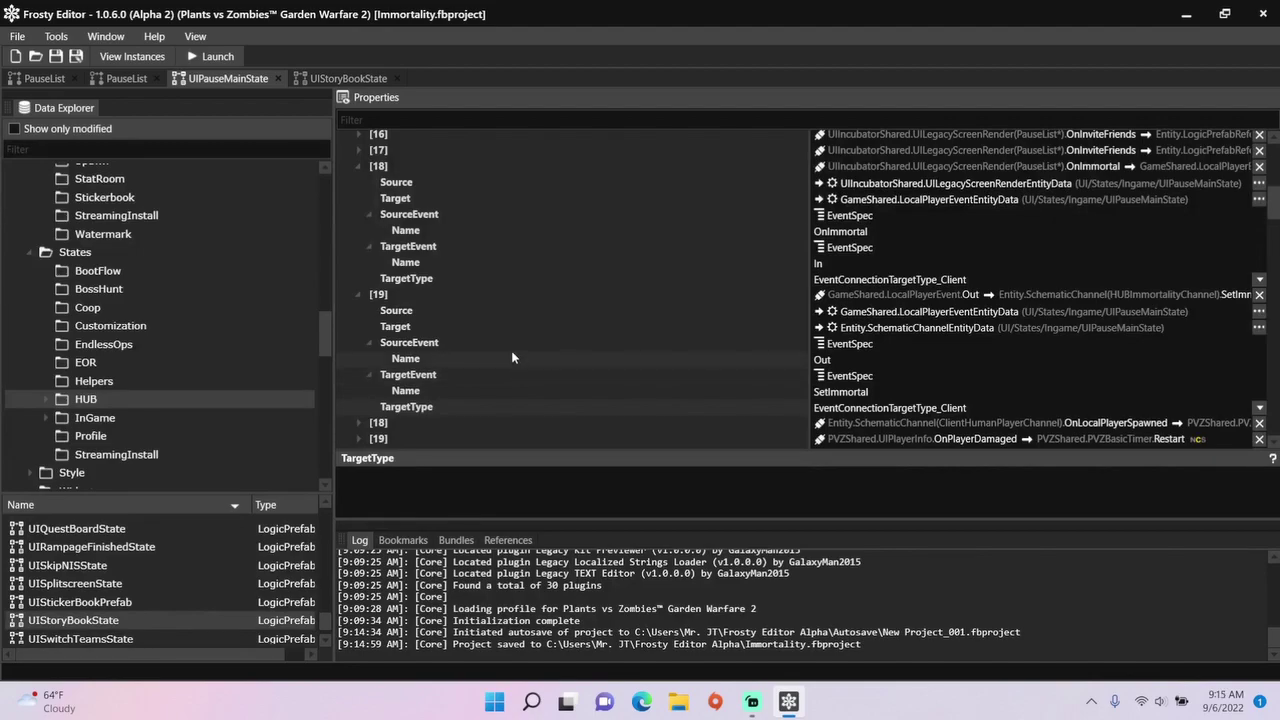
# Launch the modded game, check the pause menu's Immortal option, then resume and roll Citron forward
pyautogui.click(233, 56)
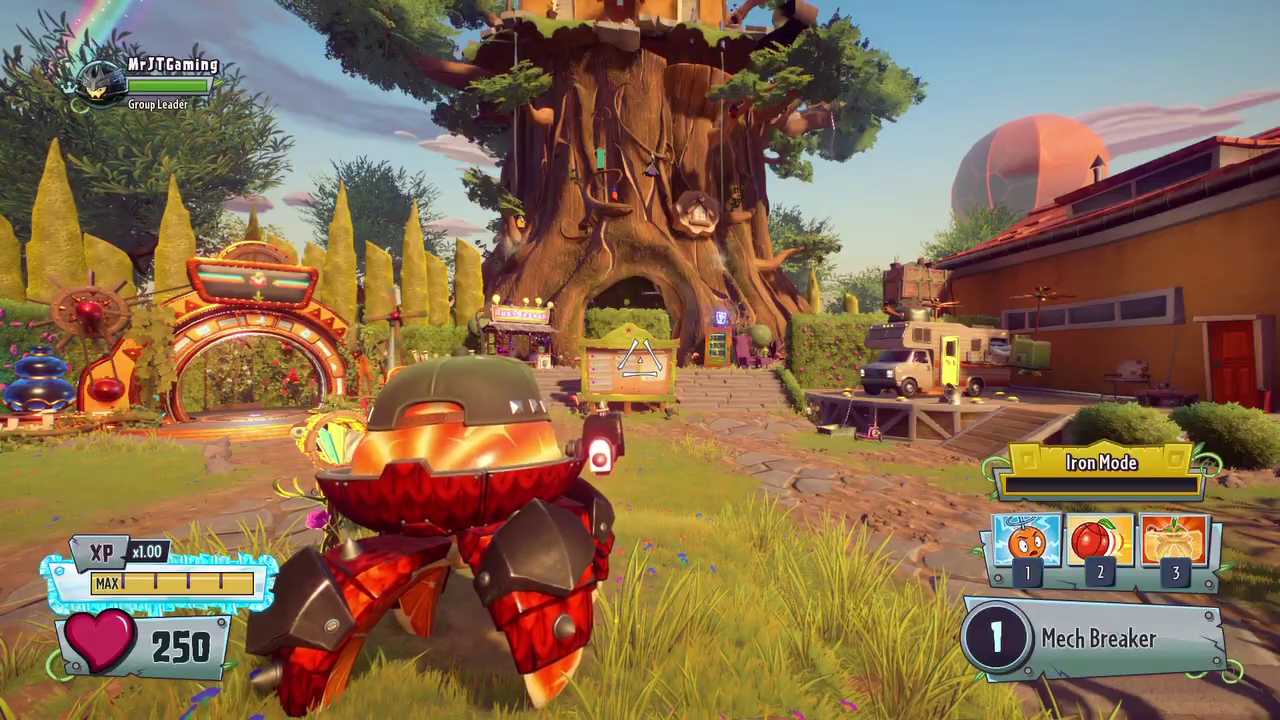
pyautogui.press('Escape')
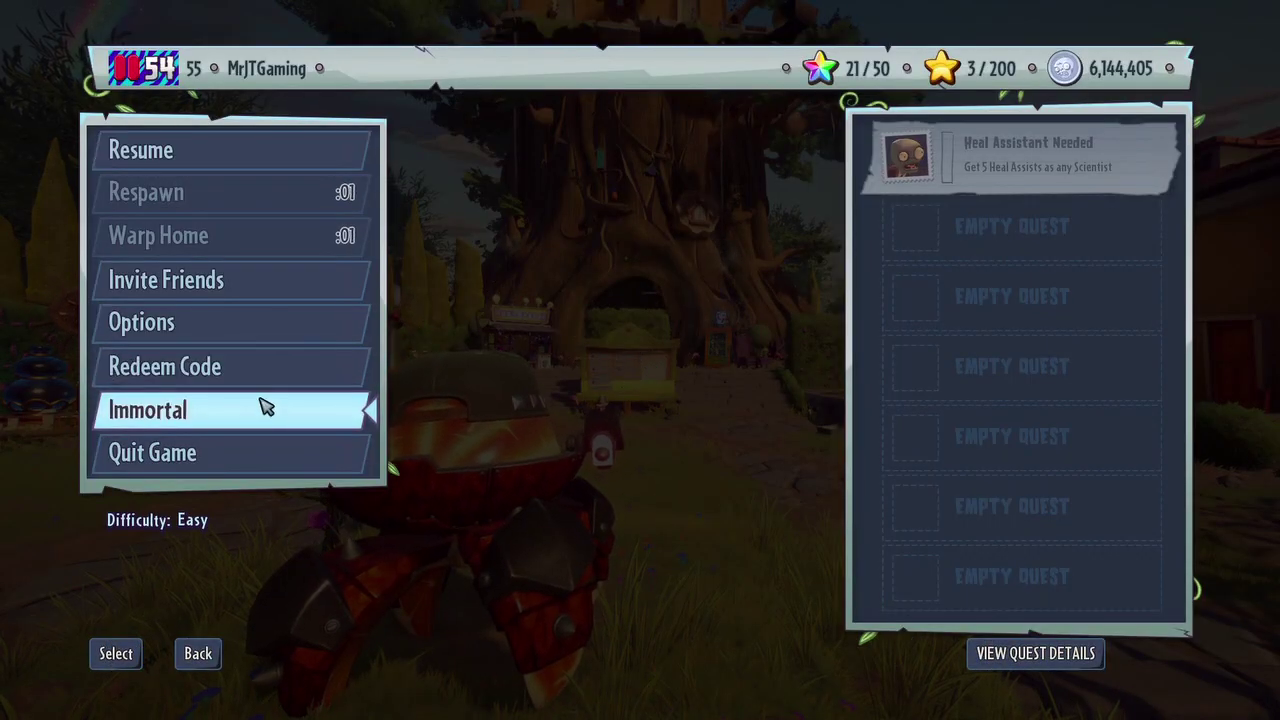
pyautogui.click(287, 156)
pyautogui.press('2')
pyautogui.press('w')
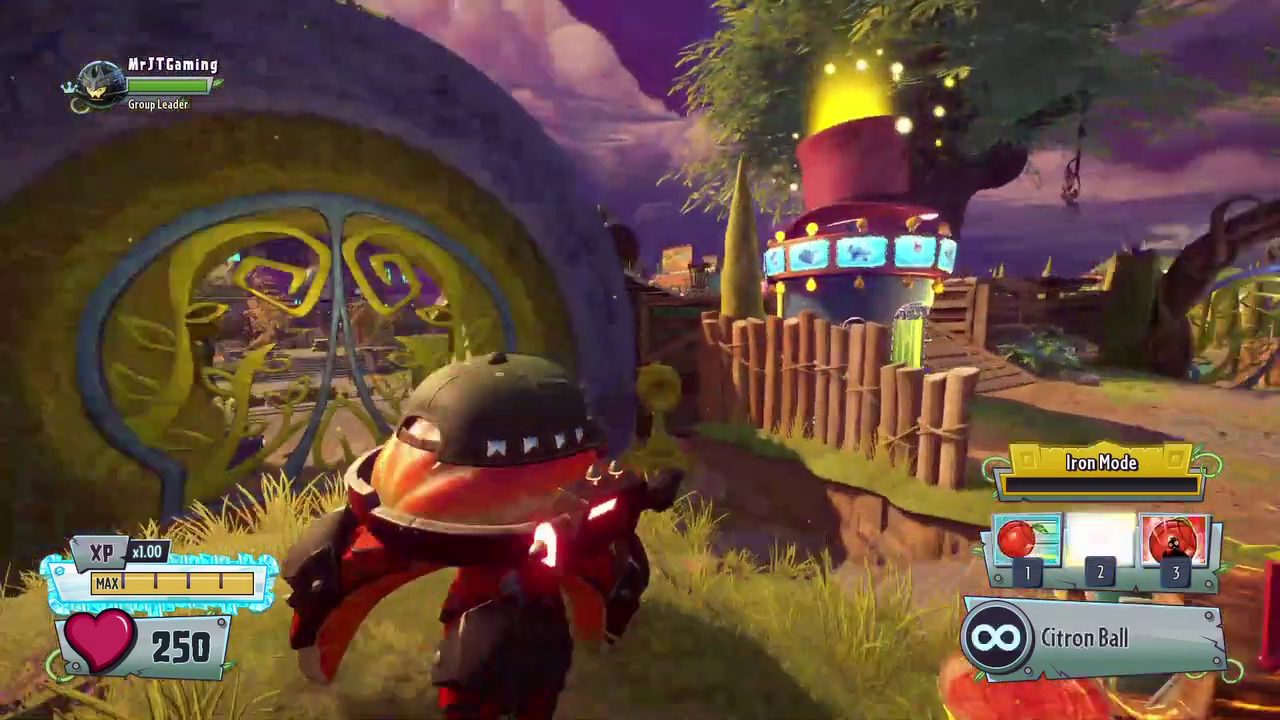